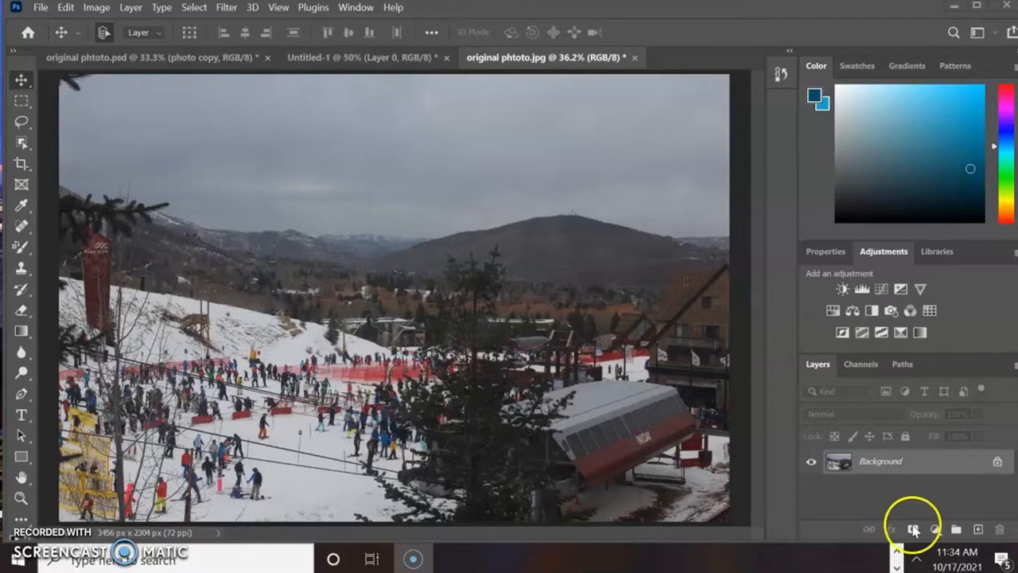
- Add a new layer above the background and name it Snow
{"action": "left_click", "coordinate": [980, 530]}
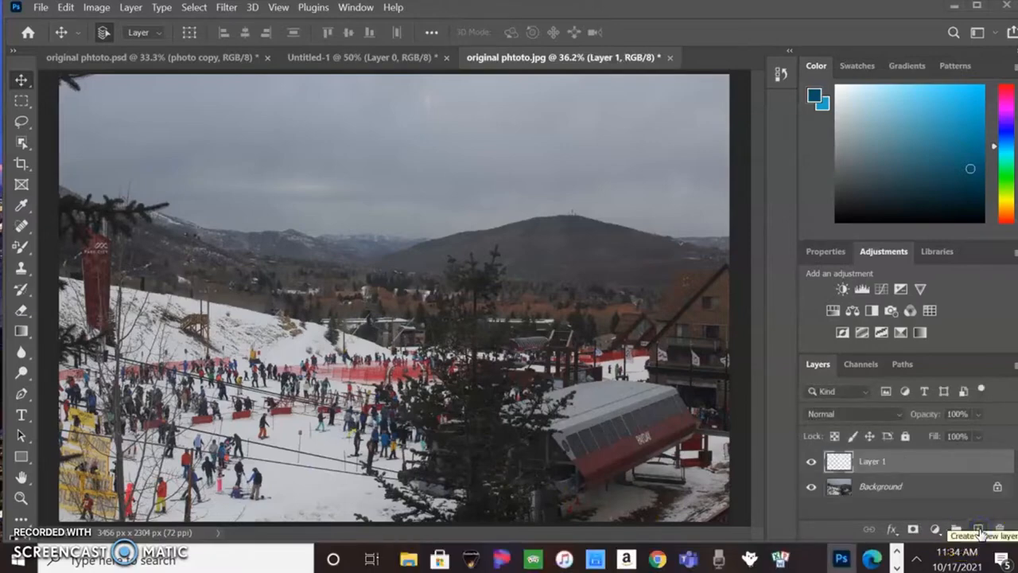
{"action": "double_click", "coordinate": [875, 461]}
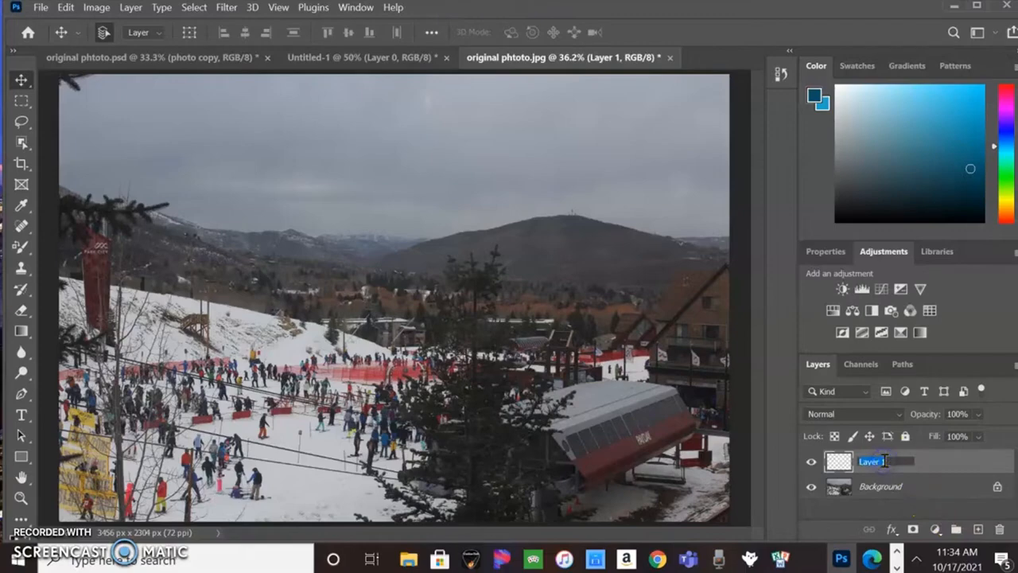
{"action": "type", "text": "Snow"}
{"action": "key", "text": "Return"}
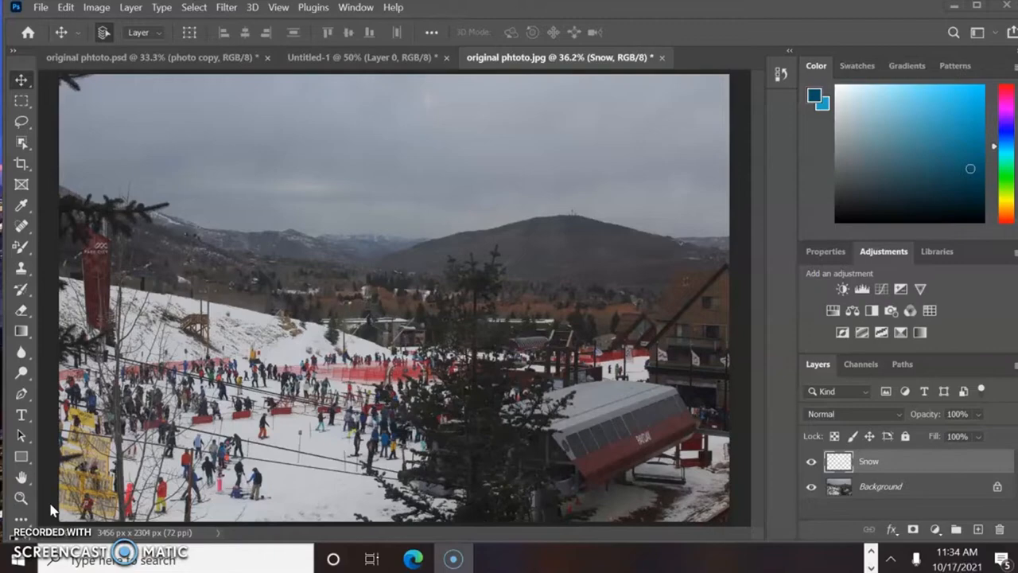
- Fill the Snow layer with Black at Normal mode and 100% opacity
{"action": "left_click", "coordinate": [65, 7]}
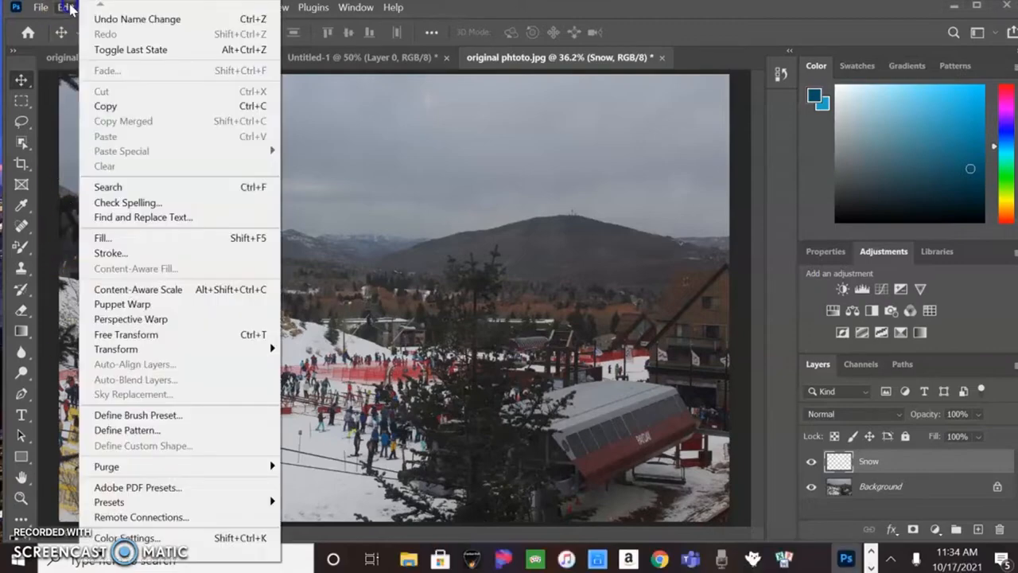
{"action": "left_click", "coordinate": [164, 242]}
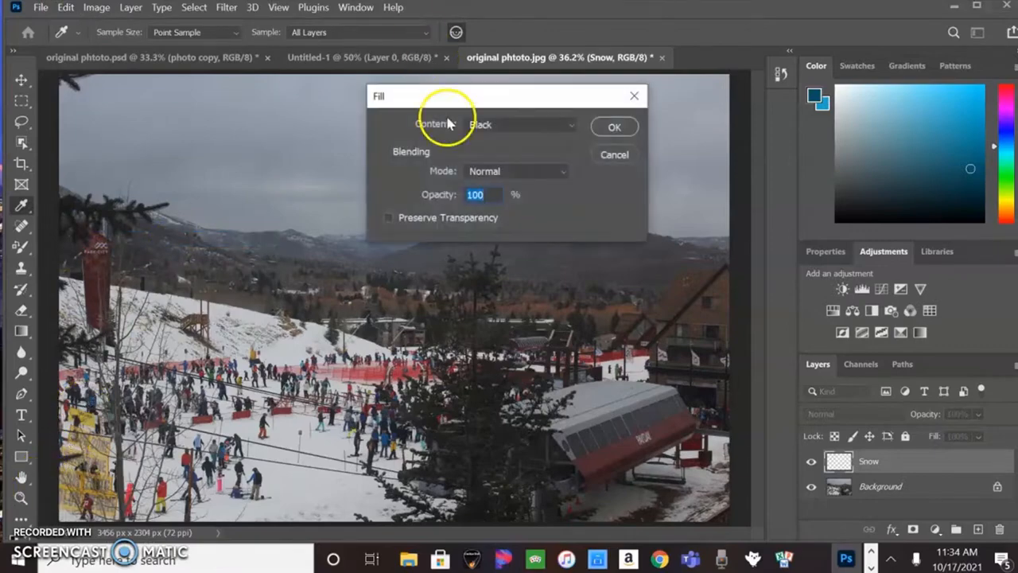
{"action": "left_click", "coordinate": [529, 125]}
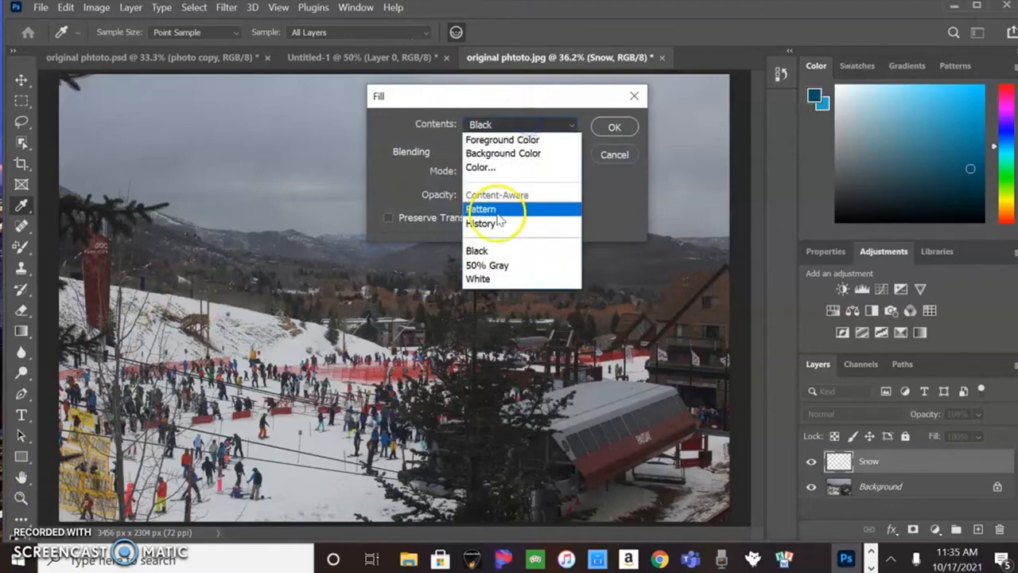
{"action": "left_click", "coordinate": [501, 246]}
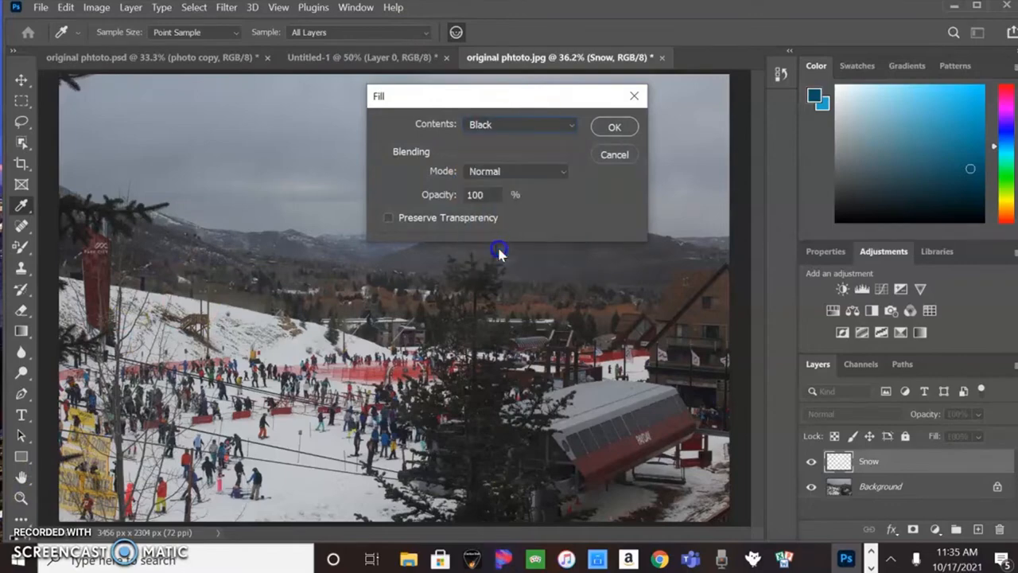
{"action": "left_click", "coordinate": [615, 127]}
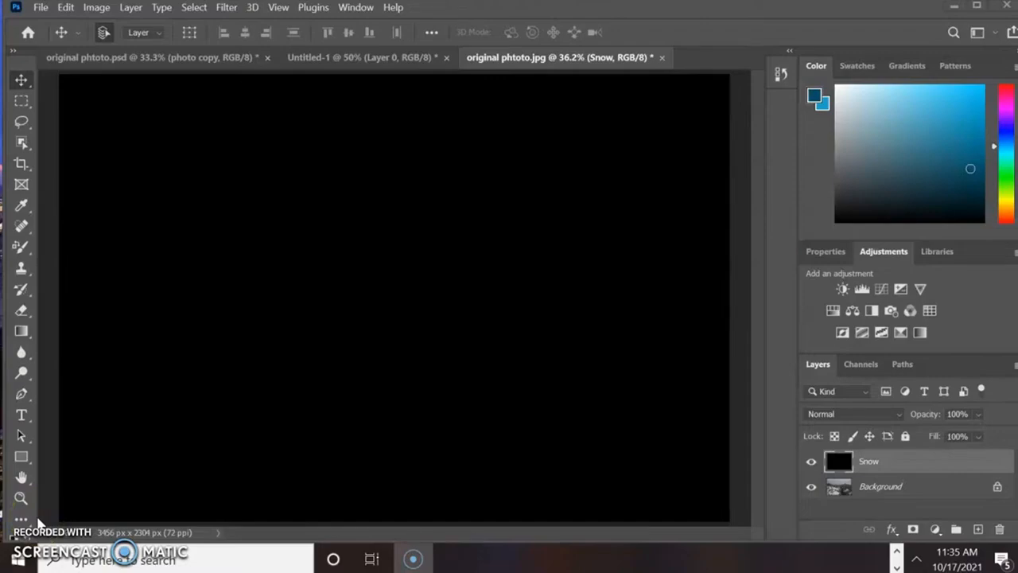
- Apply Add Noise to the Snow layer with 25% amount, Gaussian distribution and Monochromatic
{"action": "left_click", "coordinate": [834, 468]}
{"action": "left_click", "coordinate": [226, 9]}
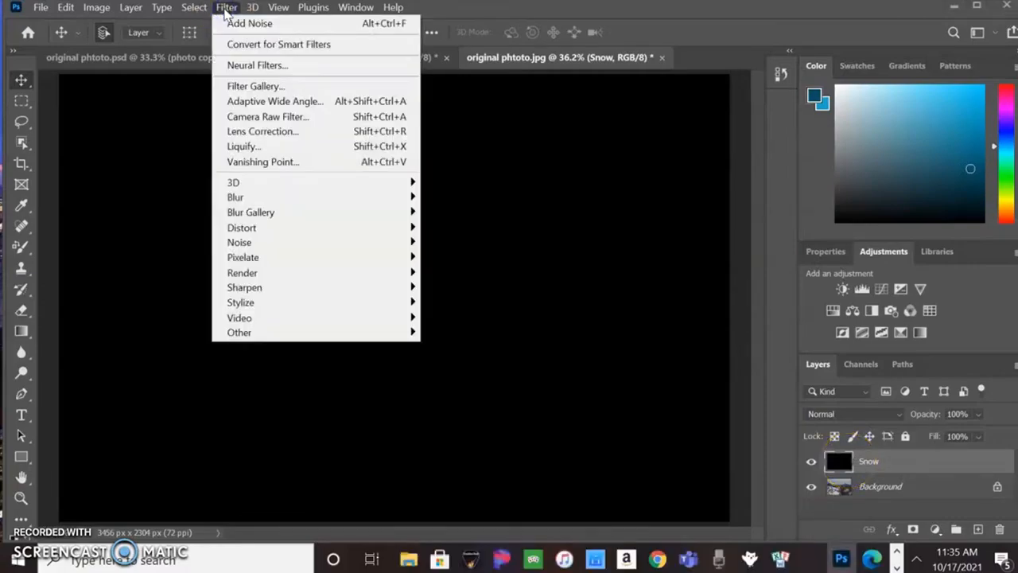
{"action": "mouse_move", "coordinate": [311, 240]}
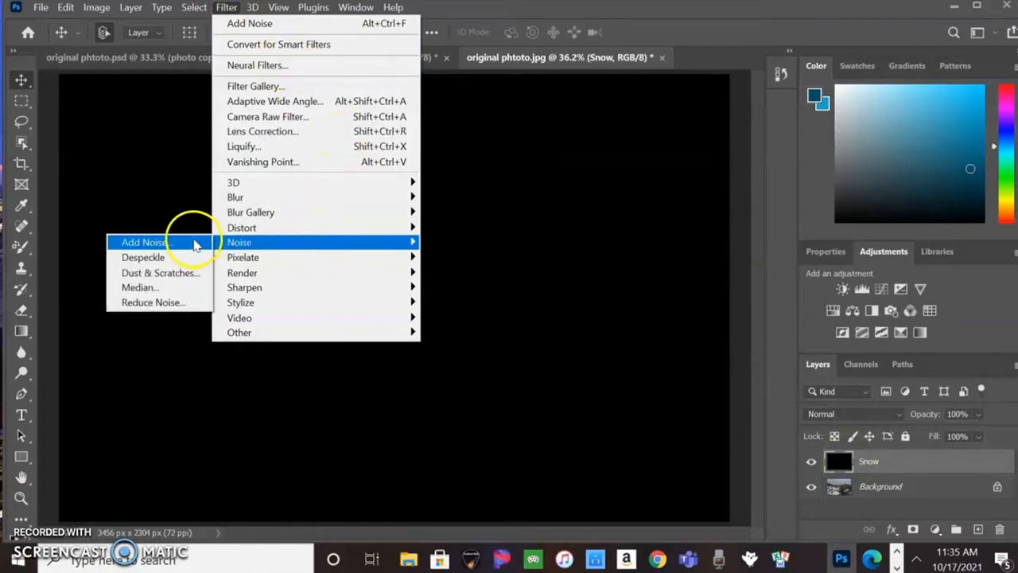
{"action": "left_click", "coordinate": [195, 243]}
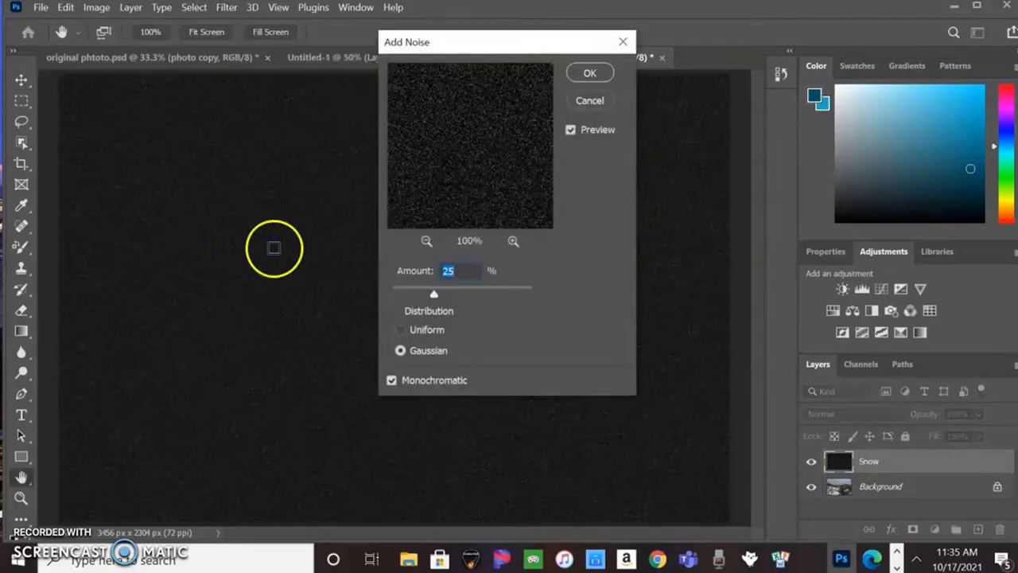
{"action": "left_click", "coordinate": [450, 271]}
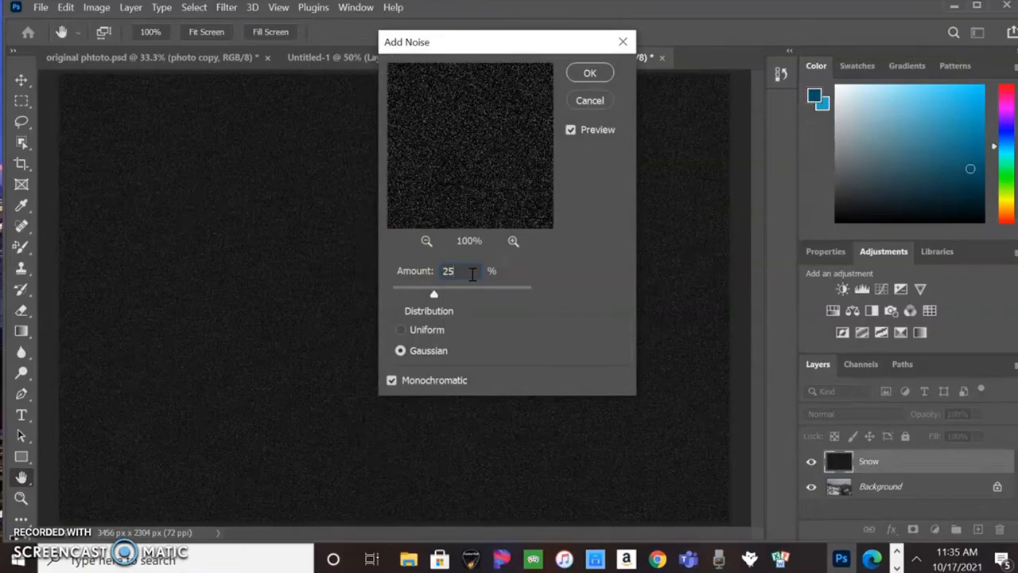
{"action": "left_click", "coordinate": [392, 381]}
{"action": "left_click", "coordinate": [592, 74]}
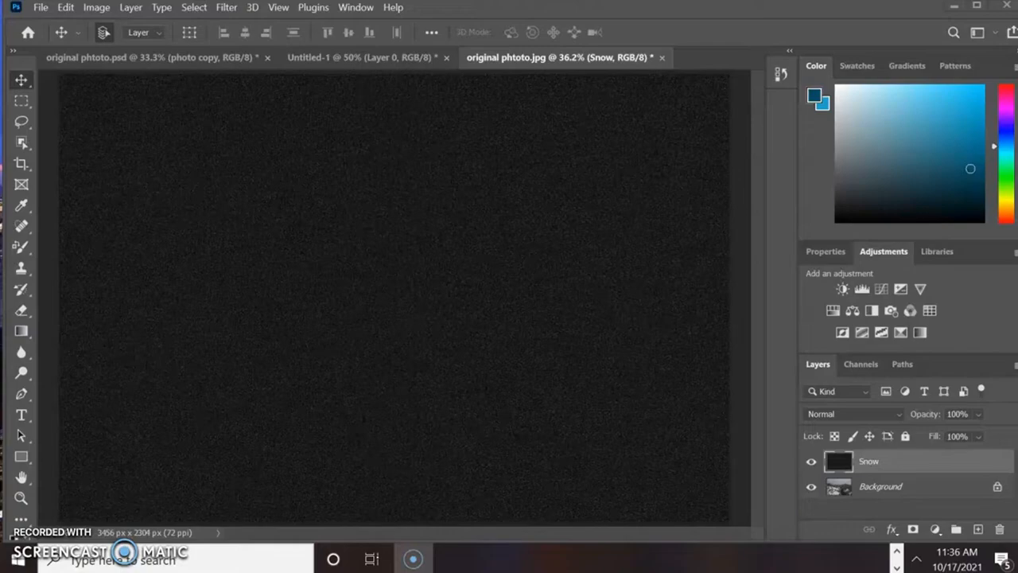
- Scale the Snow layer to 400% width and commit the transform
{"action": "left_click", "coordinate": [69, 11]}
{"action": "mouse_move", "coordinate": [163, 348]}
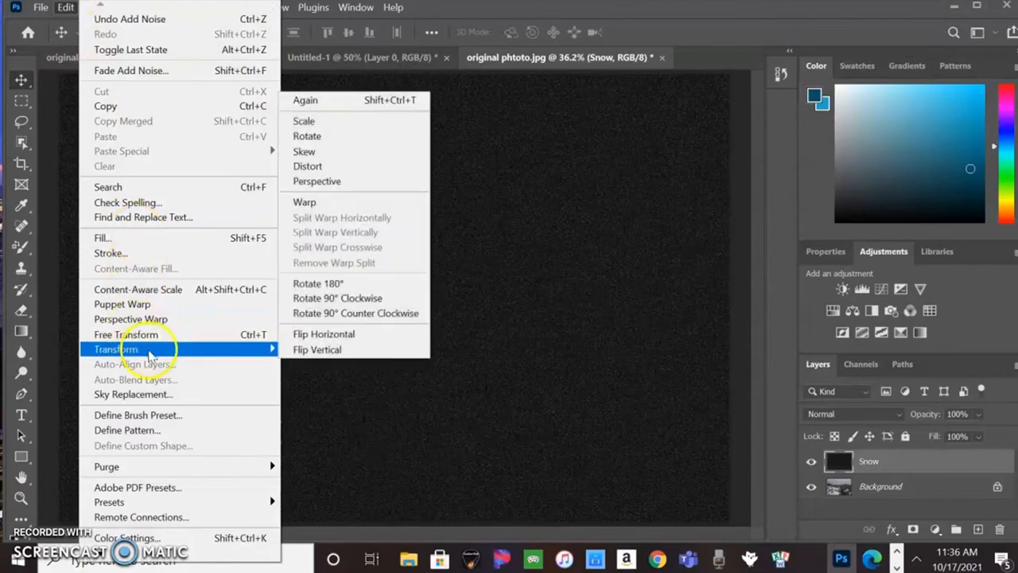
{"action": "left_click", "coordinate": [332, 121]}
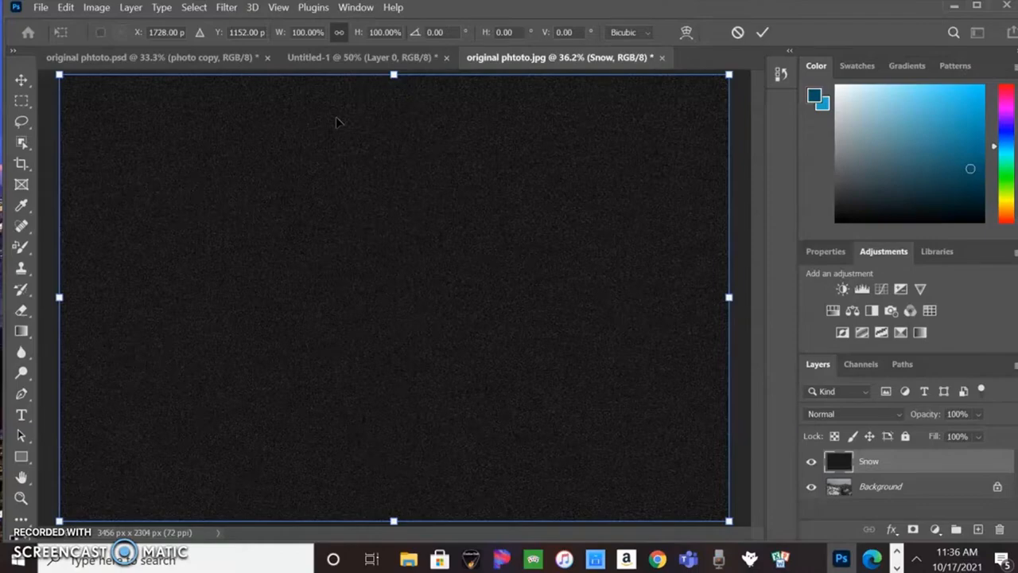
{"action": "left_click", "coordinate": [340, 34]}
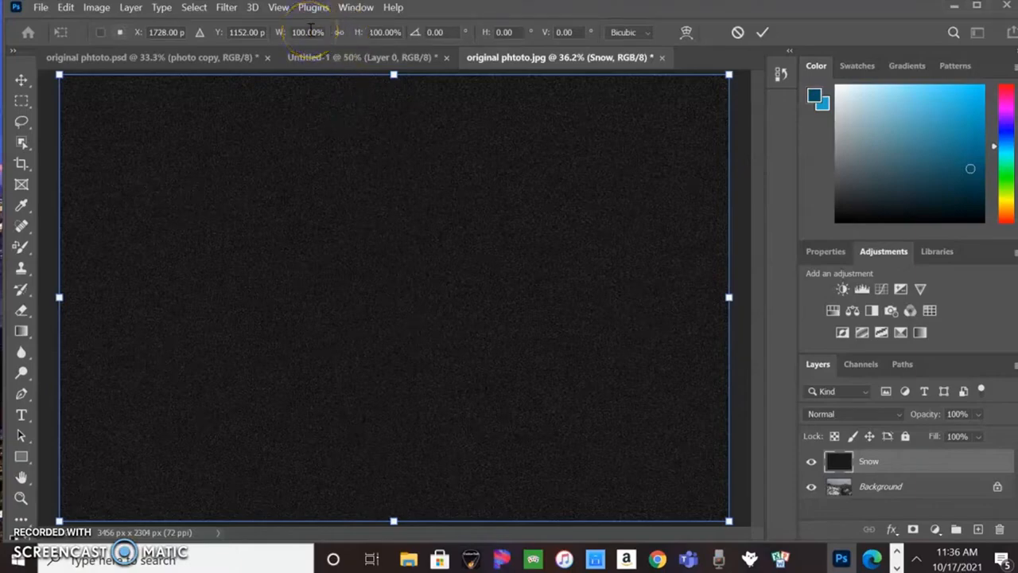
{"action": "left_click", "coordinate": [310, 31]}
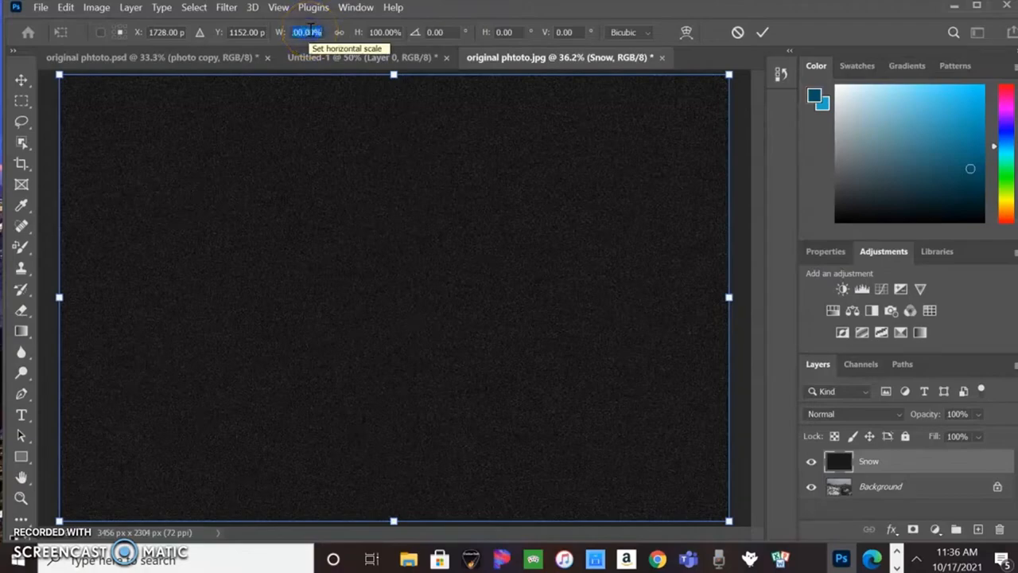
{"action": "type", "text": "400"}
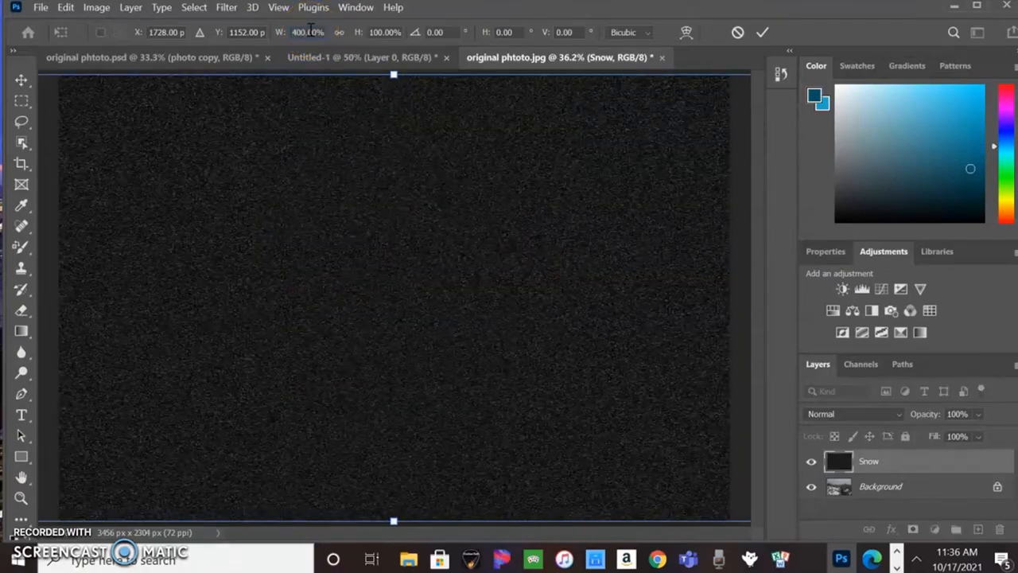
{"action": "left_click", "coordinate": [763, 32]}
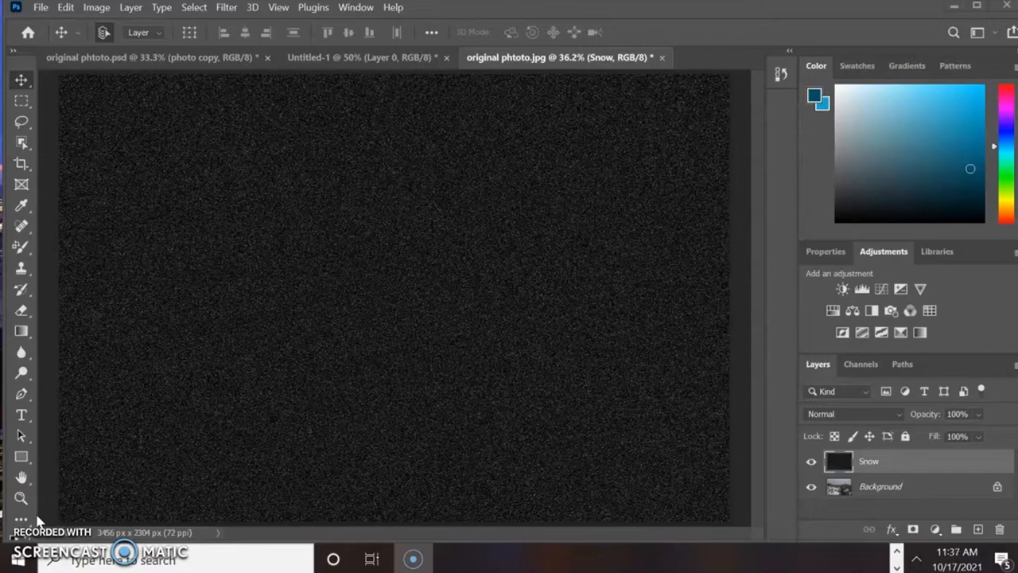
{"action": "left_click", "coordinate": [44, 517]}
{"action": "left_click", "coordinate": [67, 8]}
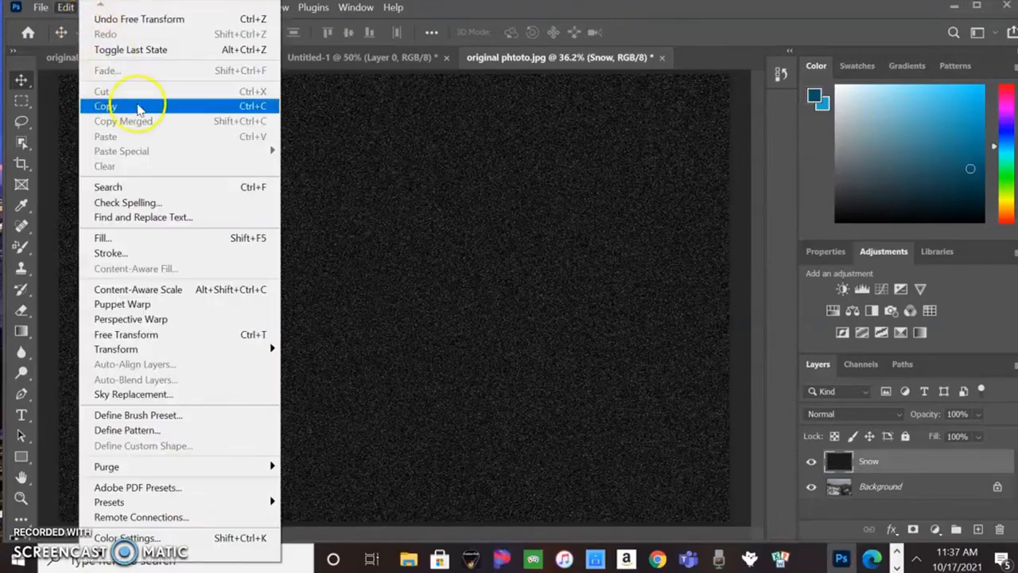
{"action": "left_click", "coordinate": [151, 335]}
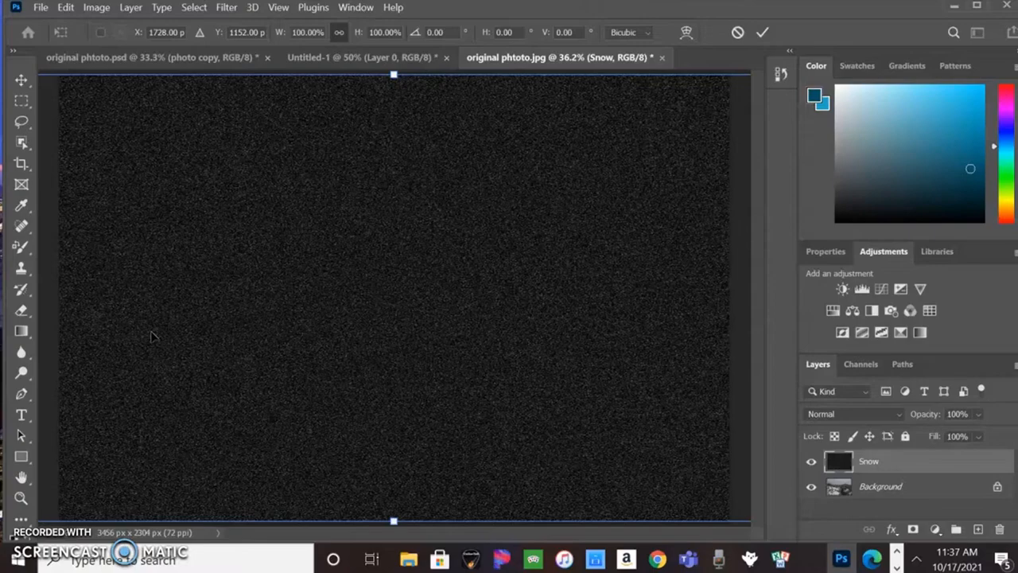
{"action": "left_click", "coordinate": [732, 32]}
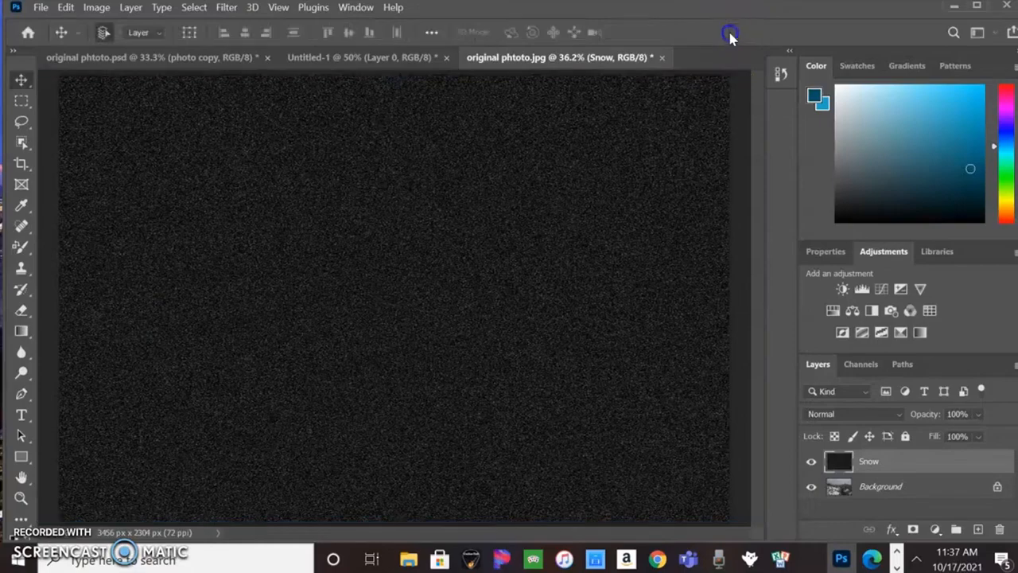
- Select the whole canvas, crop the image to it, and deselect
{"action": "left_click", "coordinate": [103, 350]}
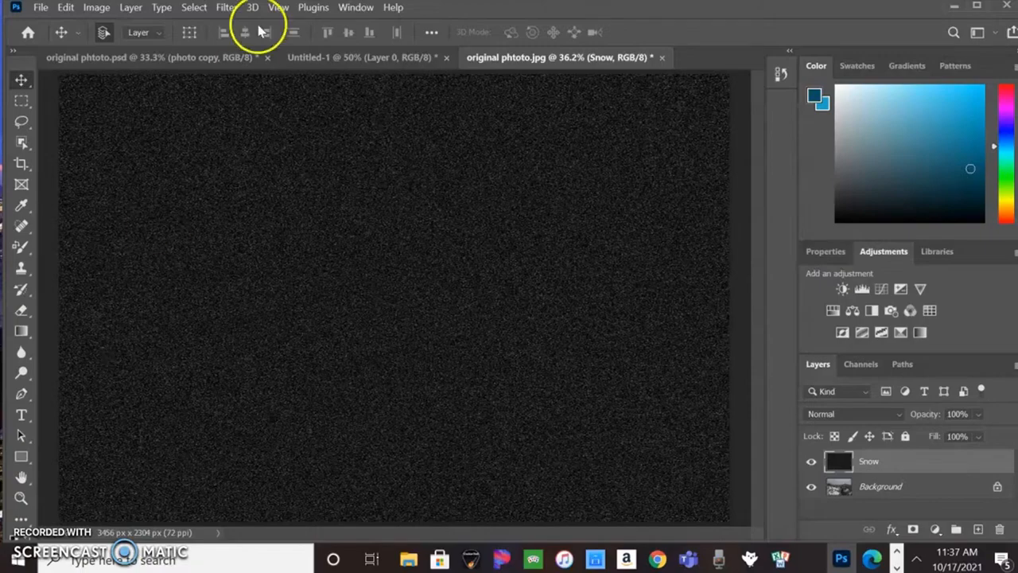
{"action": "left_click", "coordinate": [276, 10]}
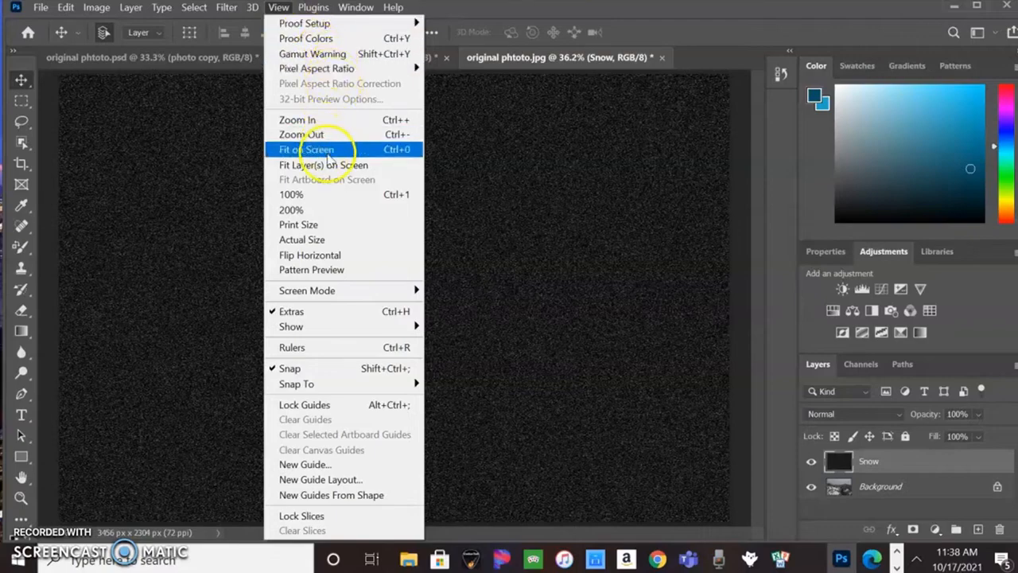
{"action": "left_click", "coordinate": [326, 151]}
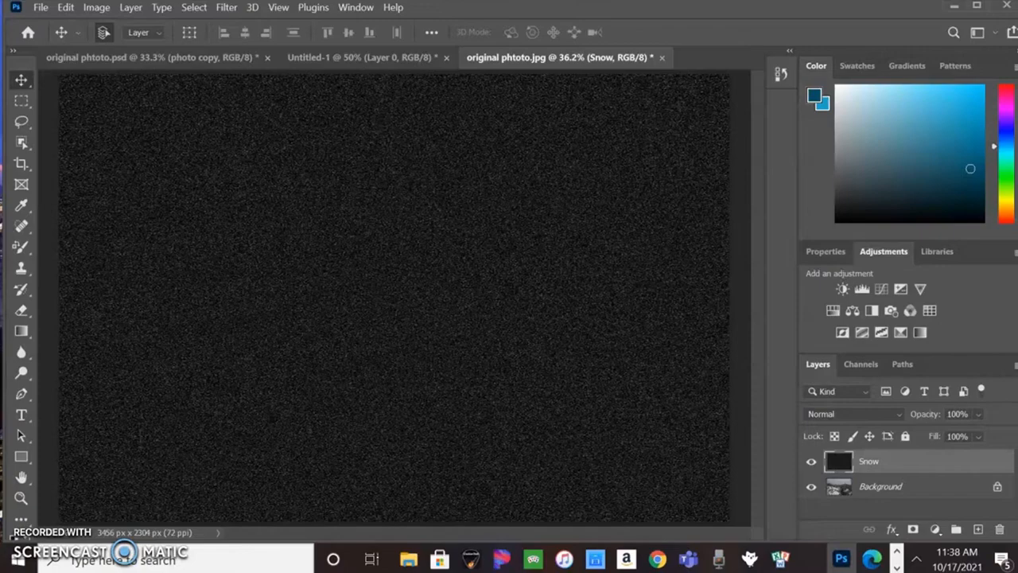
{"action": "left_click", "coordinate": [194, 8]}
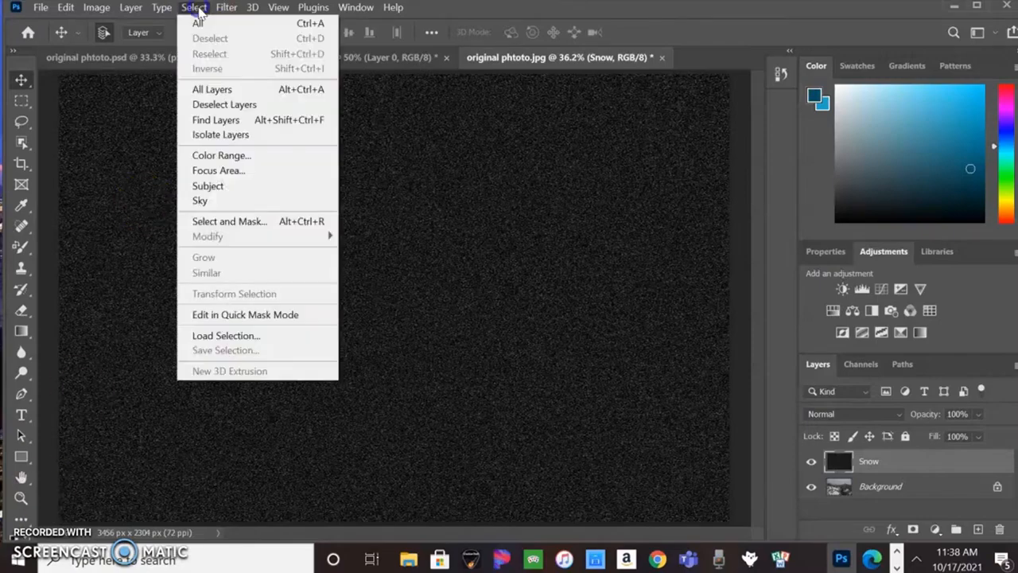
{"action": "left_click", "coordinate": [199, 23]}
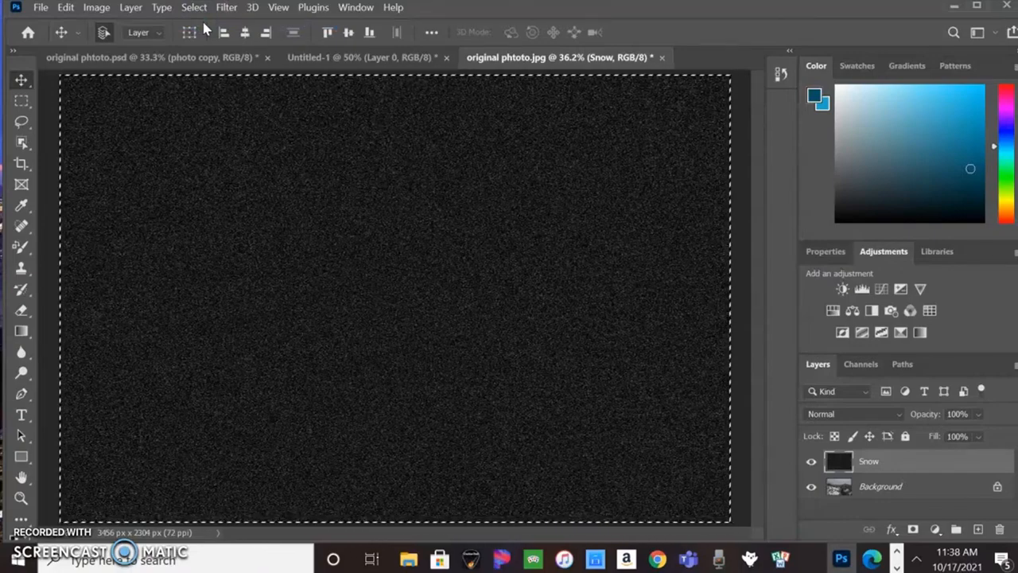
{"action": "left_click", "coordinate": [96, 8]}
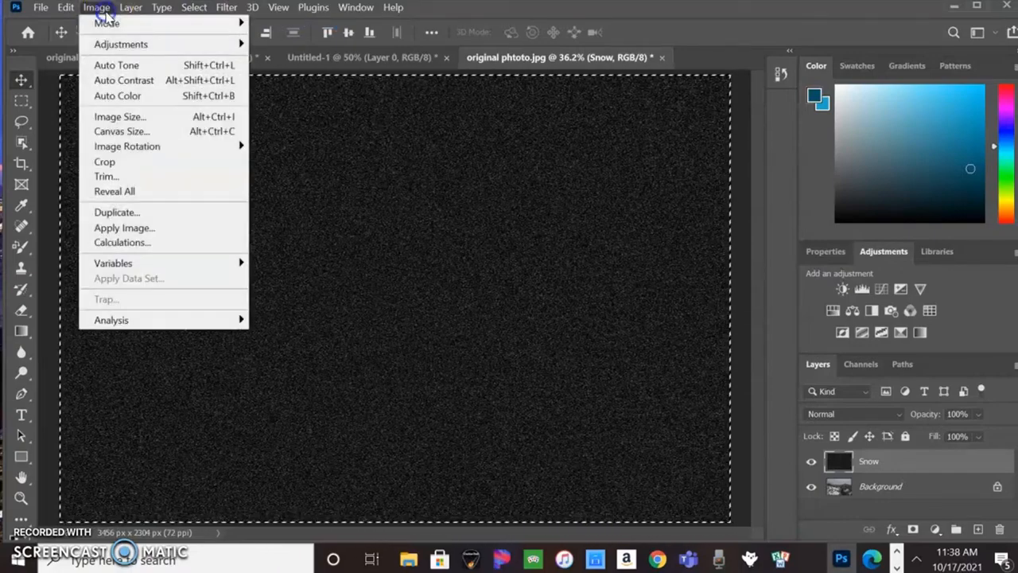
{"action": "left_click", "coordinate": [119, 162]}
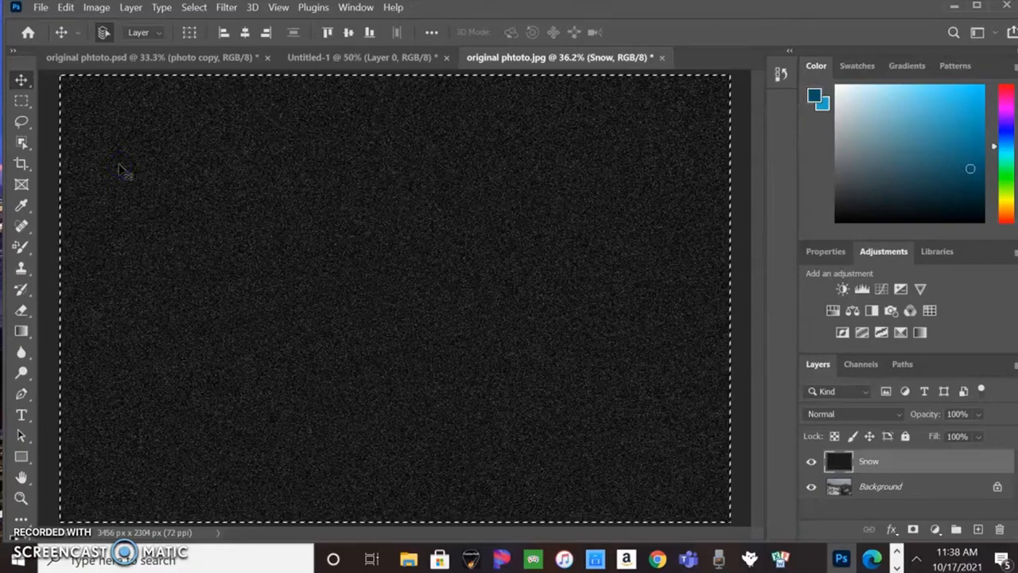
{"action": "left_click", "coordinate": [195, 9]}
{"action": "left_click", "coordinate": [210, 38]}
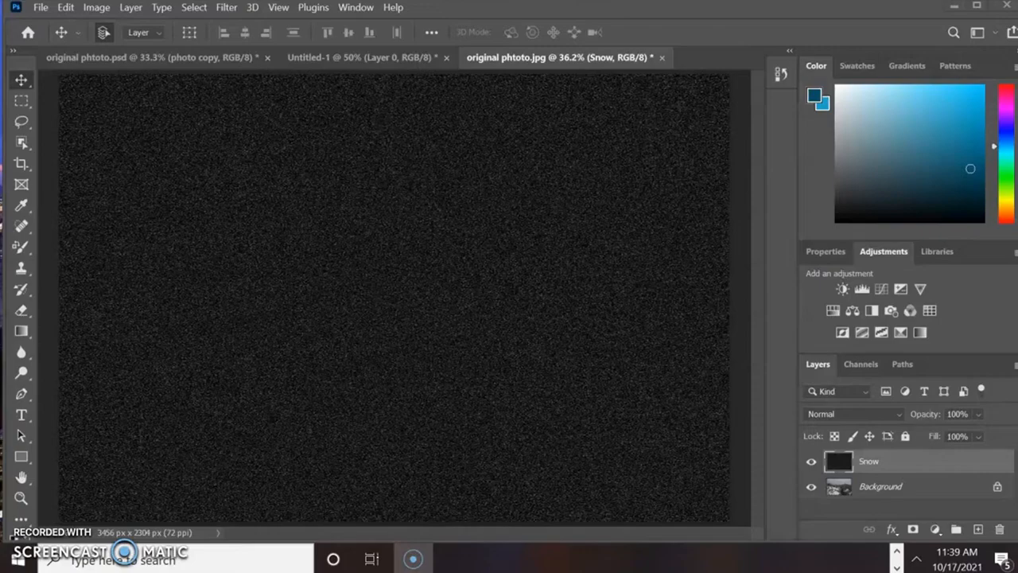
- Convert the Snow layer to a smart object and set its blend mode to Screen
{"action": "left_click", "coordinate": [137, 10]}
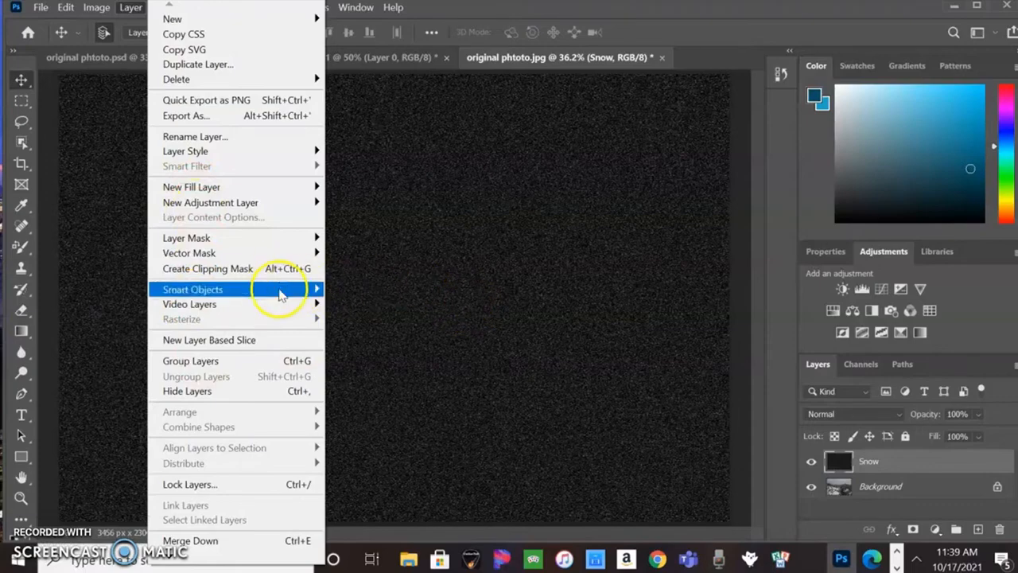
{"action": "mouse_move", "coordinate": [280, 294]}
{"action": "left_click", "coordinate": [127, 290]}
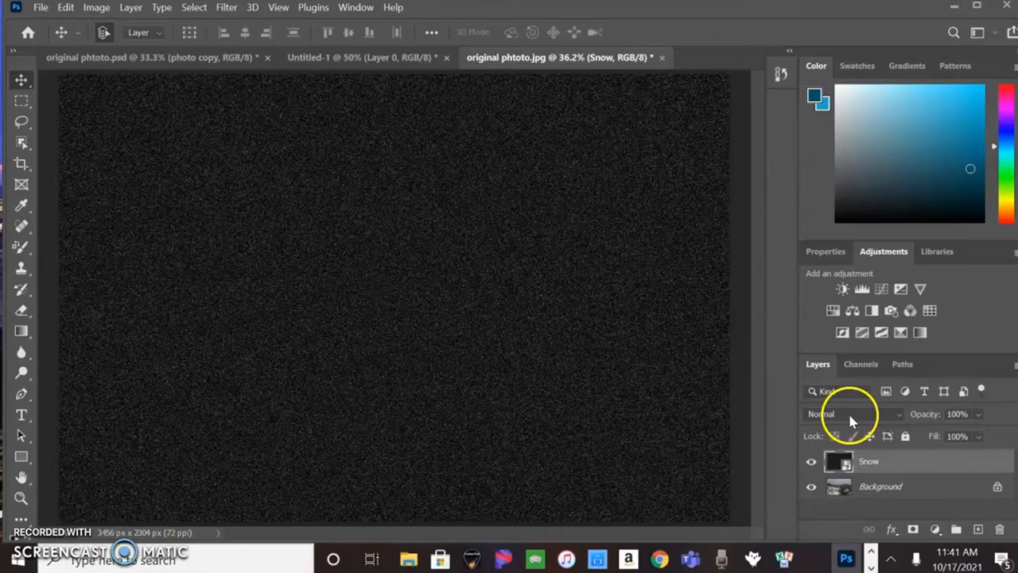
{"action": "left_click", "coordinate": [899, 416]}
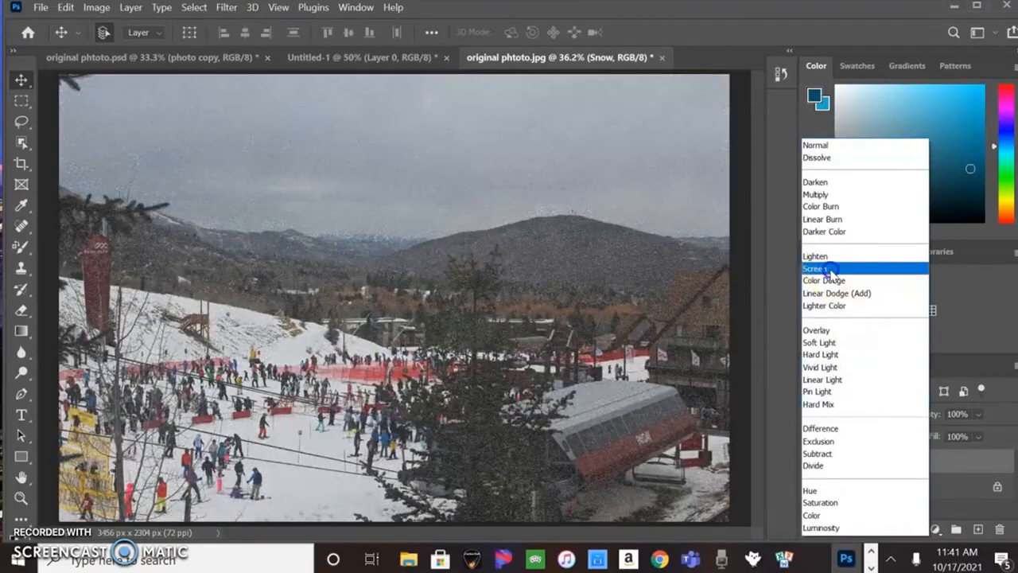
{"action": "left_click", "coordinate": [831, 269]}
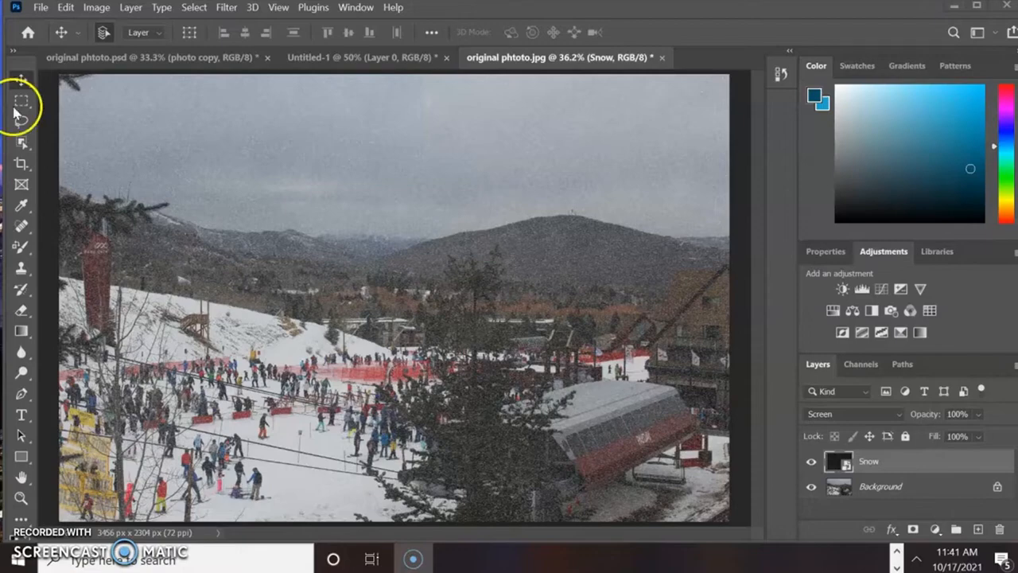
- Apply Motion Blur to the Snow layer with a -65° angle and a distance of 10 pixels
{"action": "left_click", "coordinate": [225, 9]}
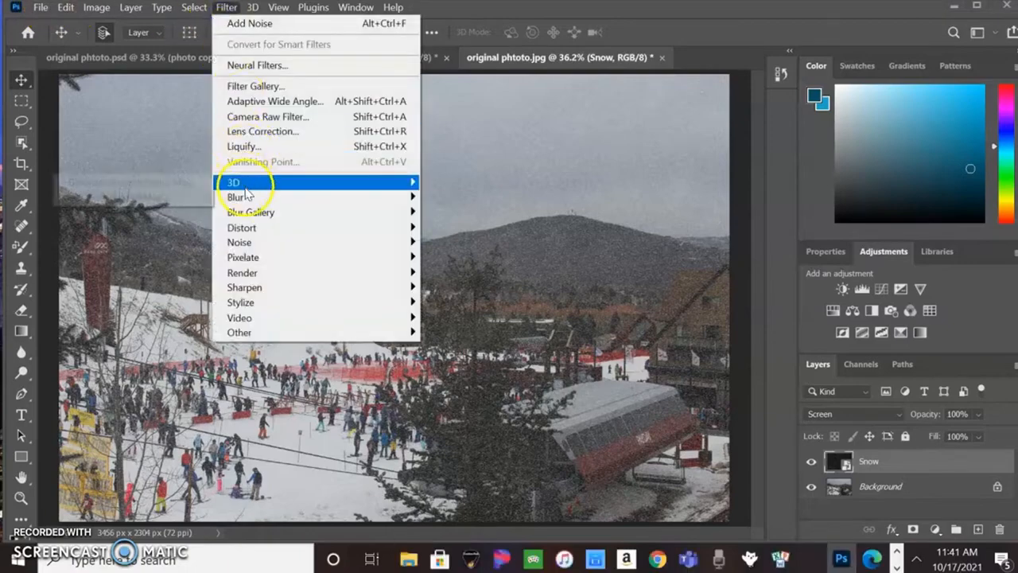
{"action": "mouse_move", "coordinate": [247, 199]}
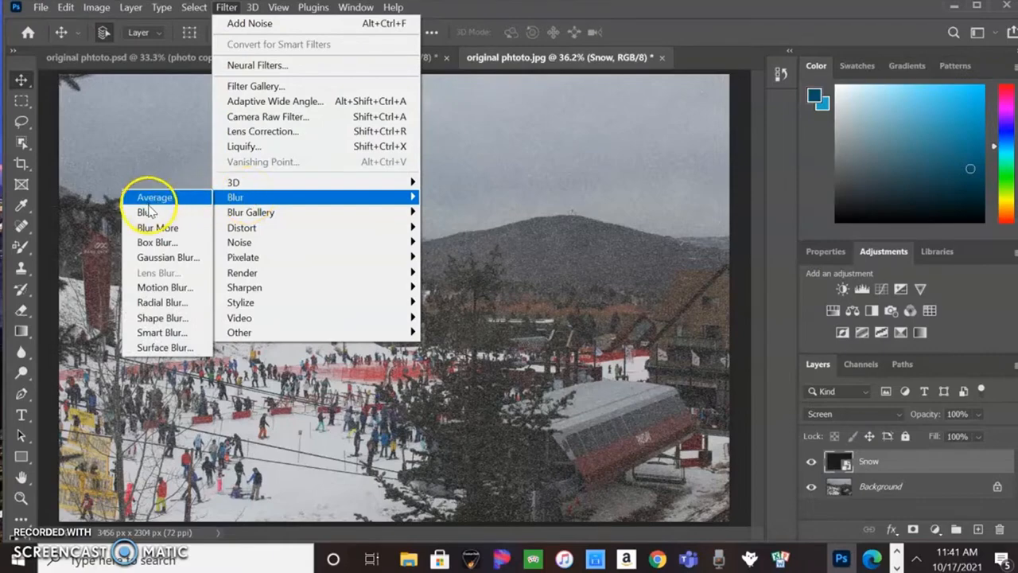
{"action": "left_click", "coordinate": [164, 288]}
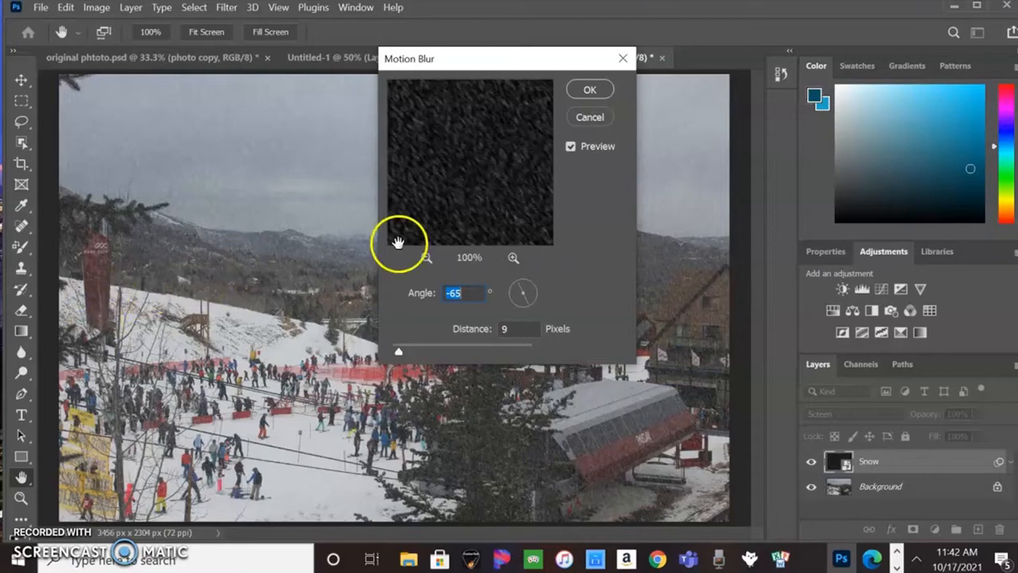
{"action": "left_click", "coordinate": [469, 293]}
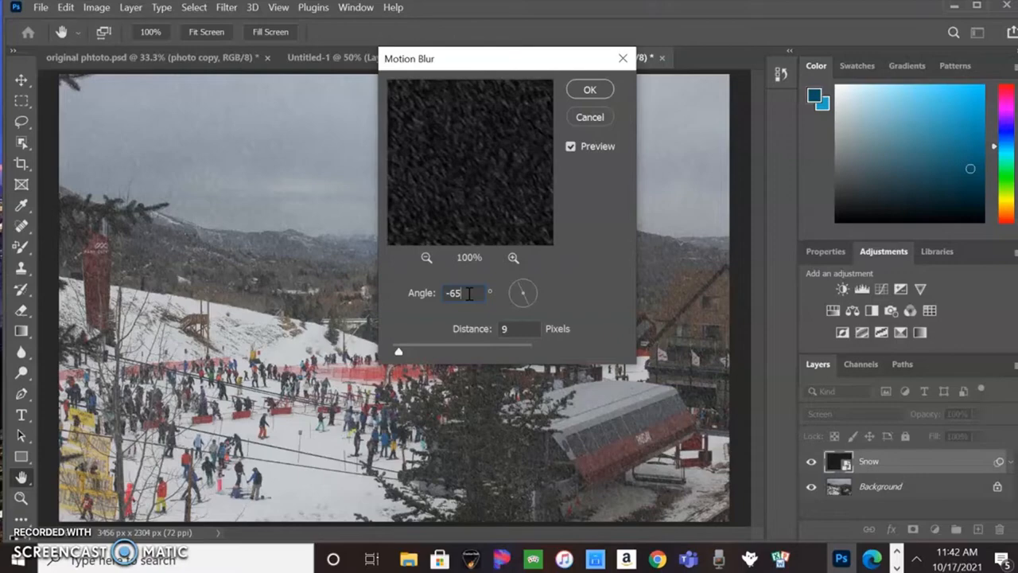
{"action": "left_click", "coordinate": [530, 326]}
{"action": "key", "text": "BackSpace"}
{"action": "type", "text": "10"}
{"action": "left_click", "coordinate": [590, 89]}
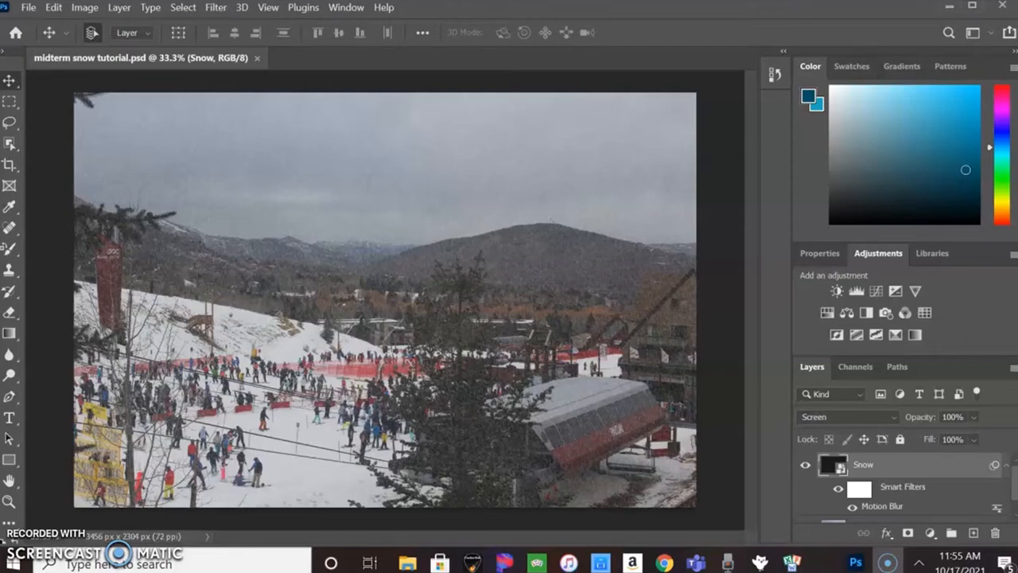
- Delete the smart filter mask from the Snow layer
{"action": "left_click", "coordinate": [322, 248]}
{"action": "right_click", "coordinate": [884, 489]}
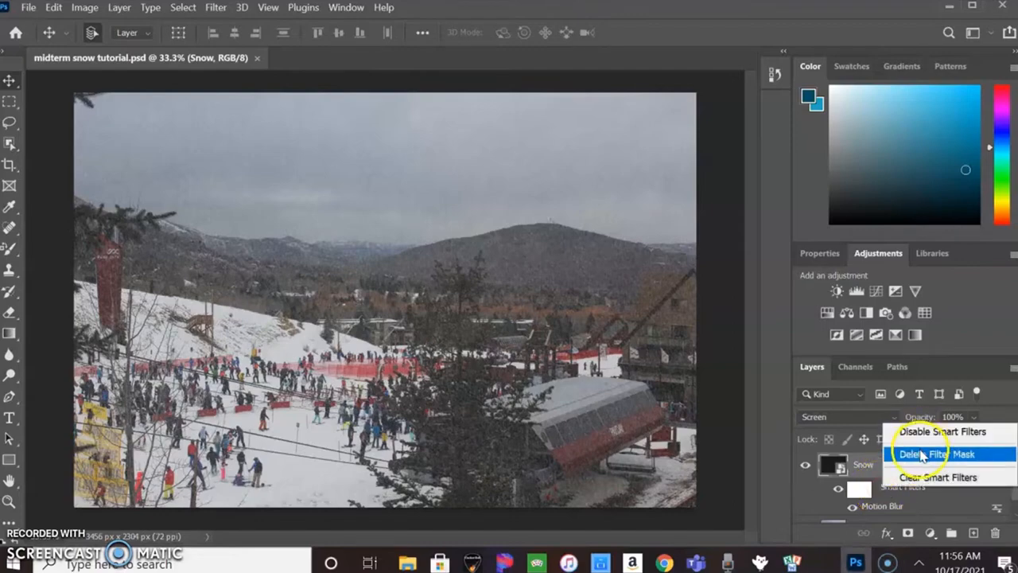
{"action": "left_click", "coordinate": [921, 455]}
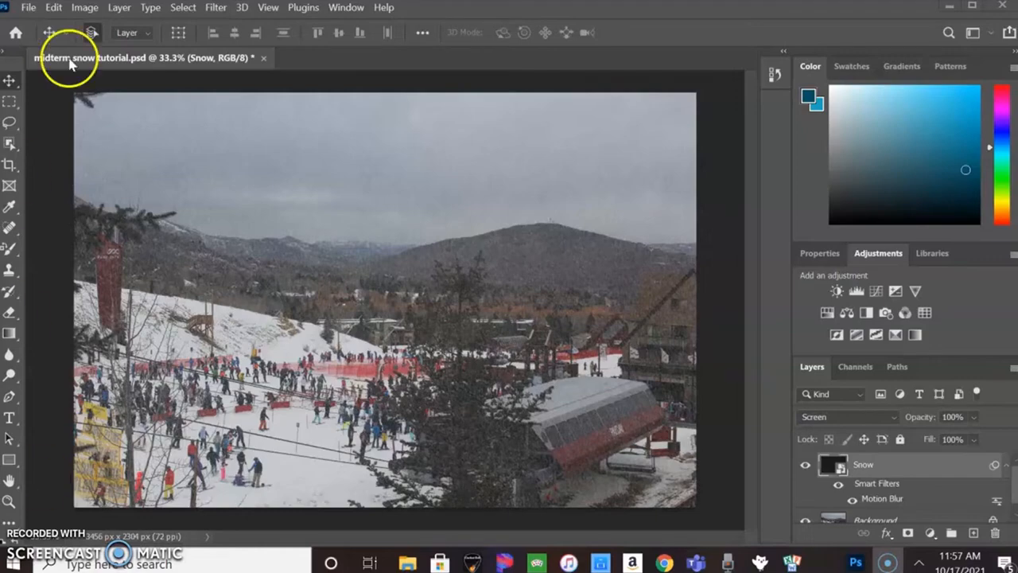
- Apply Levels to the Snow layer with input levels of 34, 1.00 and 79
{"action": "left_click", "coordinate": [85, 10]}
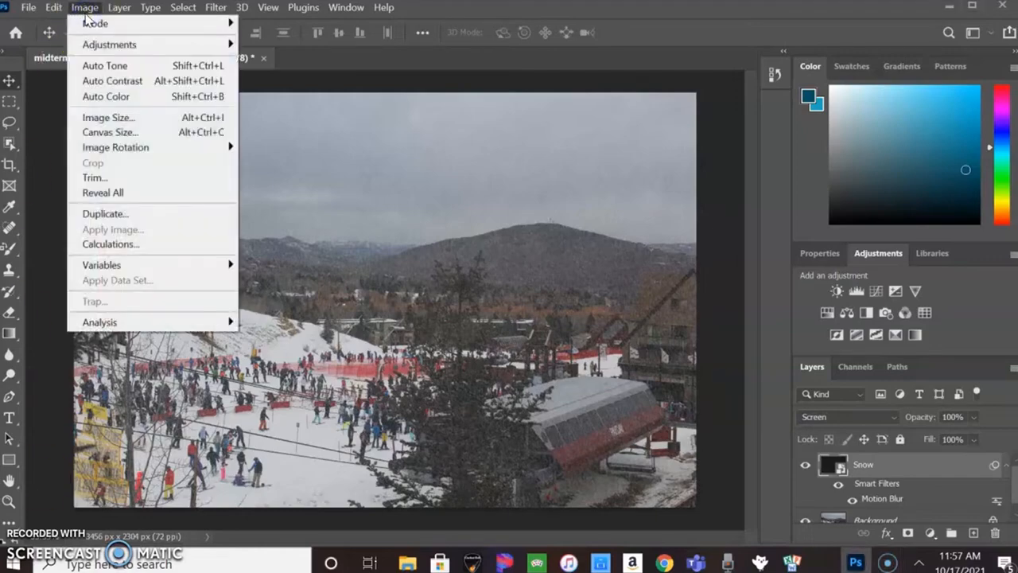
{"action": "left_click", "coordinate": [133, 49]}
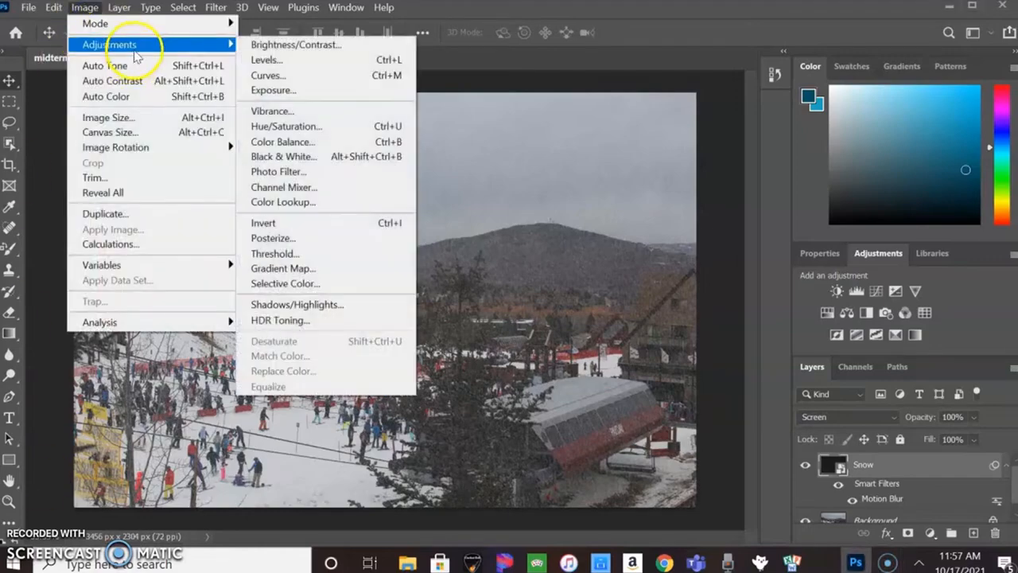
{"action": "left_click", "coordinate": [292, 61]}
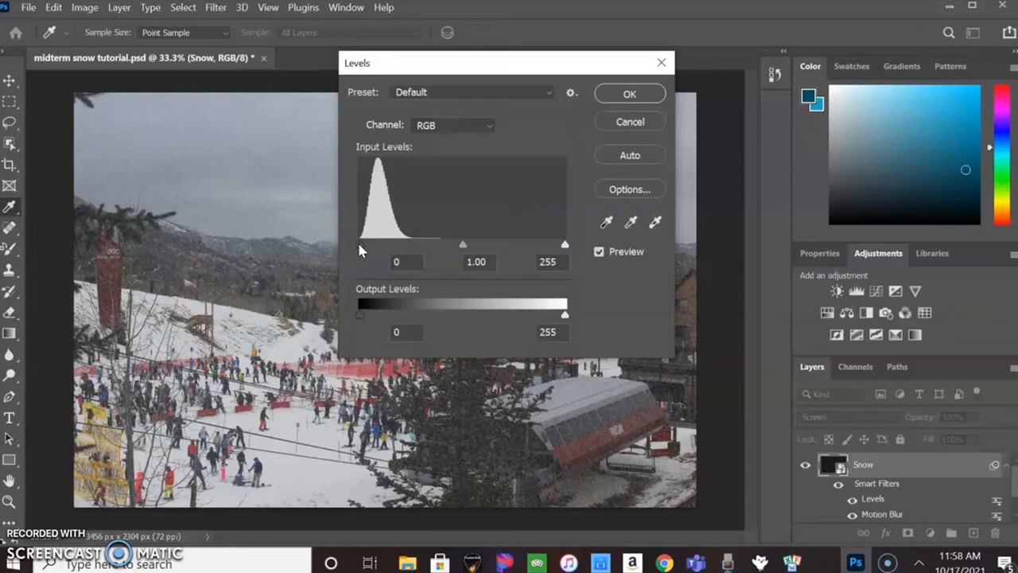
{"action": "left_click_drag", "start_coordinate": [359, 246], "coordinate": [380, 244]}
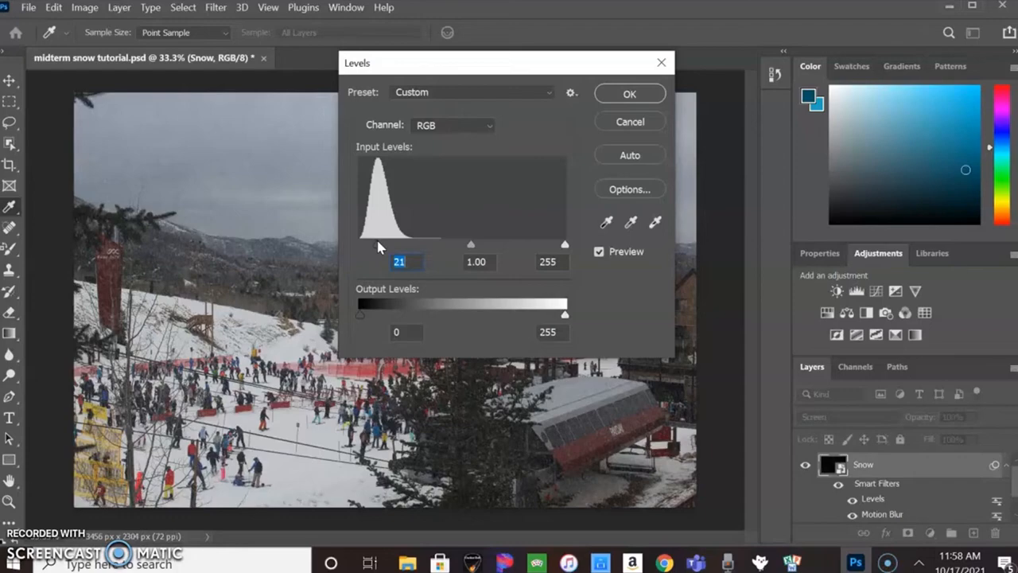
{"action": "left_click_drag", "start_coordinate": [565, 244], "coordinate": [473, 247]}
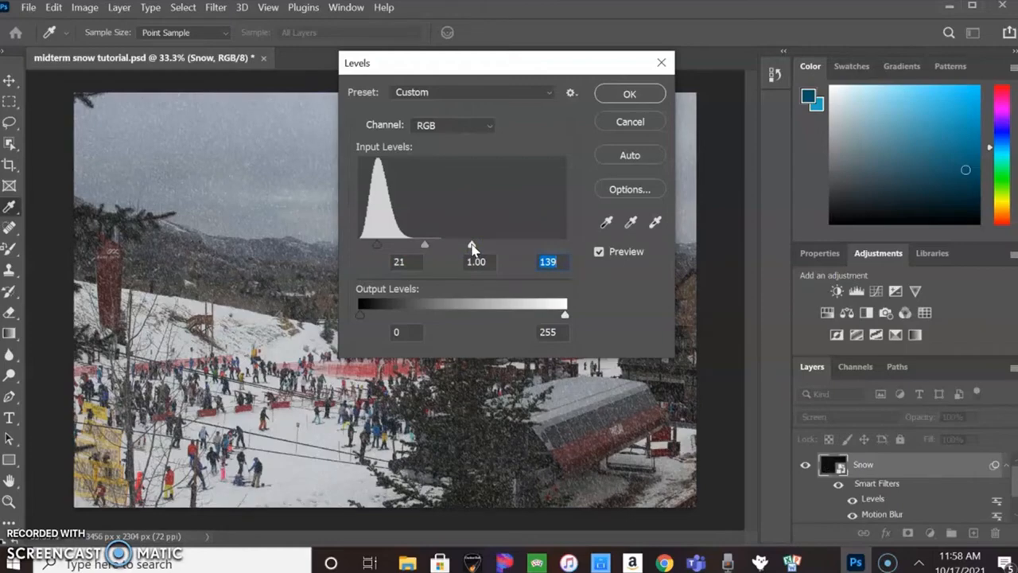
{"action": "left_click_drag", "start_coordinate": [376, 247], "coordinate": [381, 247]}
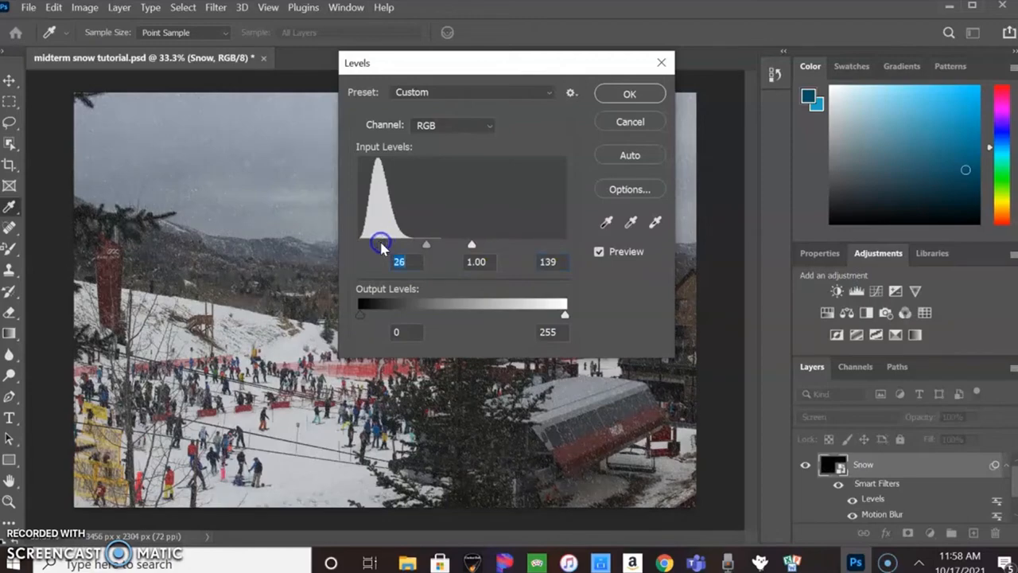
{"action": "left_click_drag", "start_coordinate": [473, 246], "coordinate": [388, 248]}
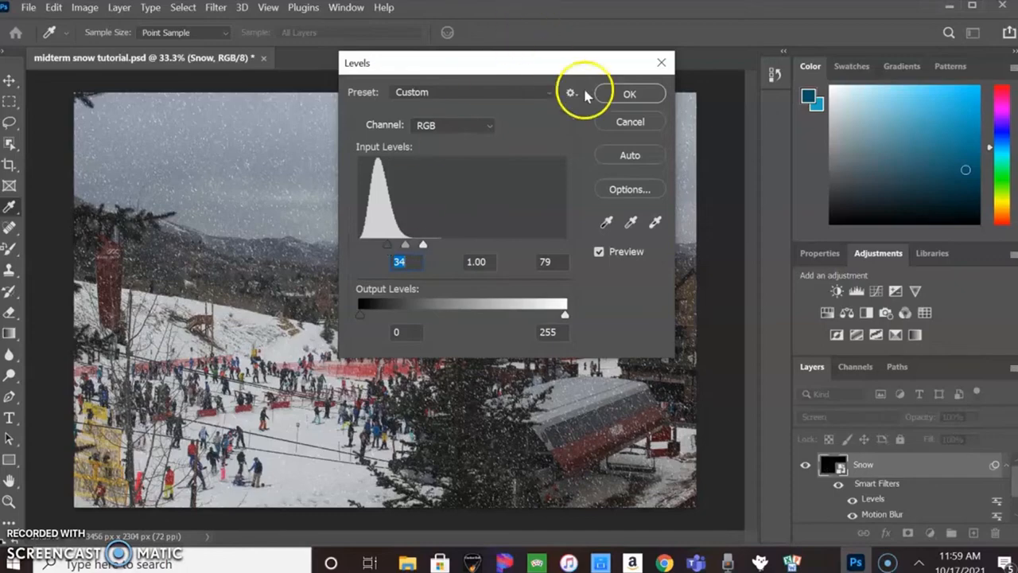
{"action": "left_click", "coordinate": [617, 95]}
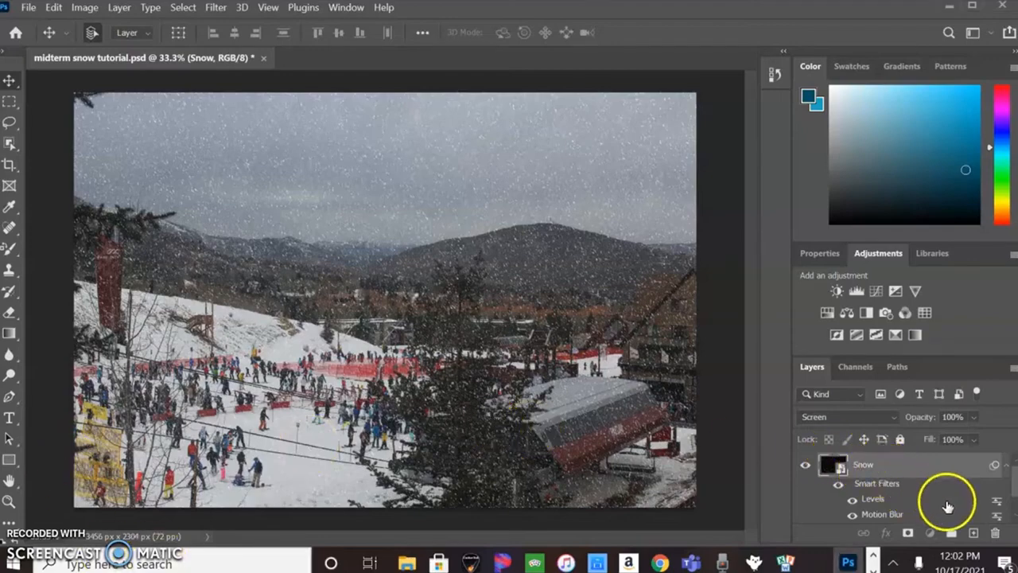
- Duplicate the Snow layer and rotate the copy 180°
{"action": "left_click_drag", "start_coordinate": [927, 491], "coordinate": [974, 533]}
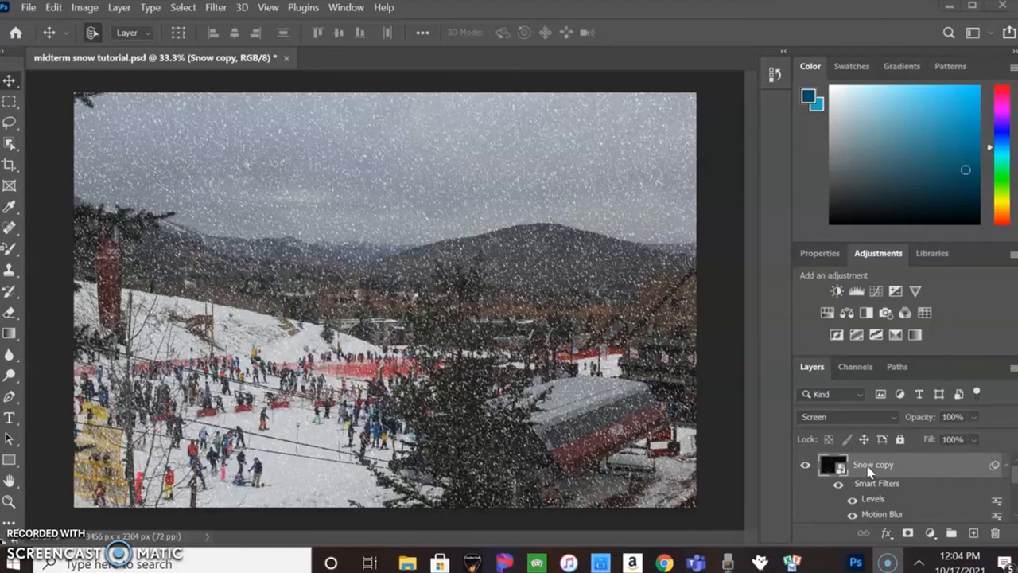
{"action": "left_click", "coordinate": [54, 10]}
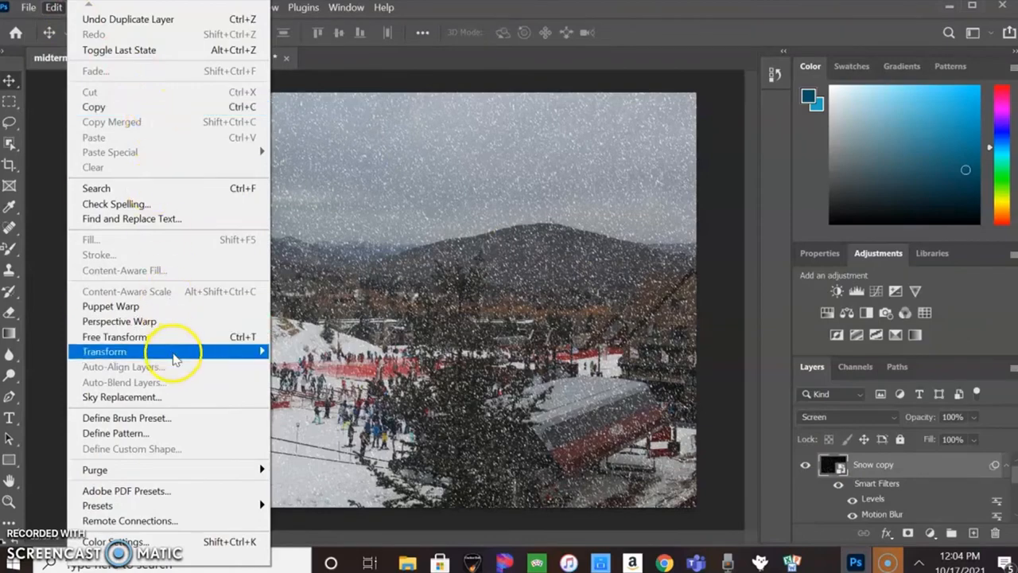
{"action": "mouse_move", "coordinate": [175, 359]}
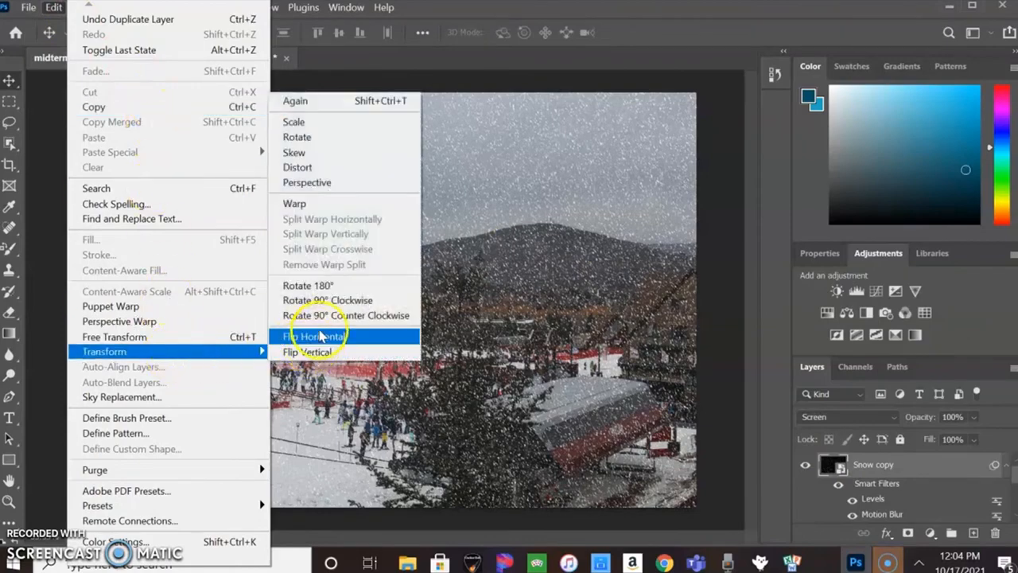
{"action": "left_click", "coordinate": [318, 285]}
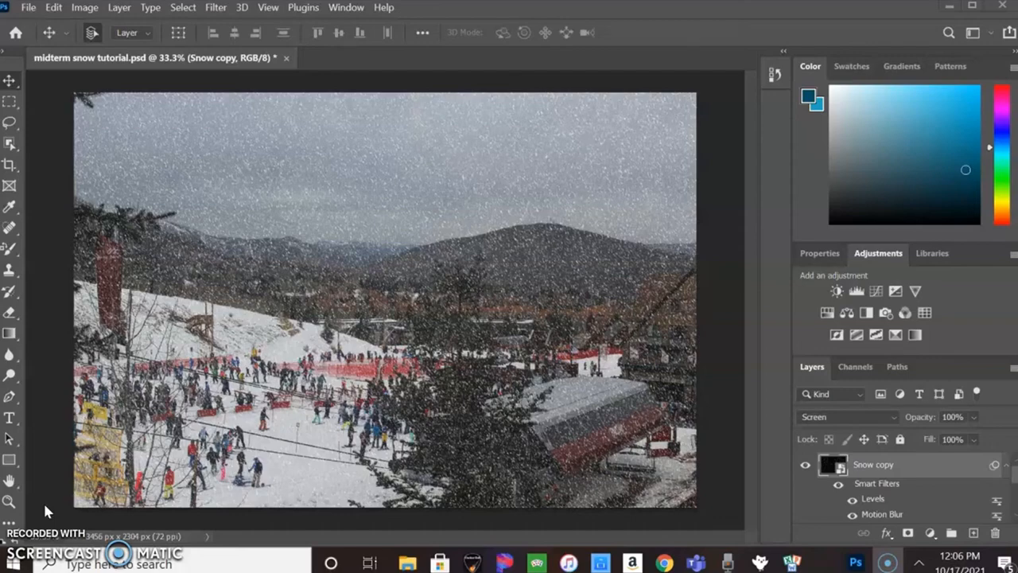
- Apply Crystallize to the Snow copy layer with a cell size of 20
{"action": "left_click", "coordinate": [215, 9]}
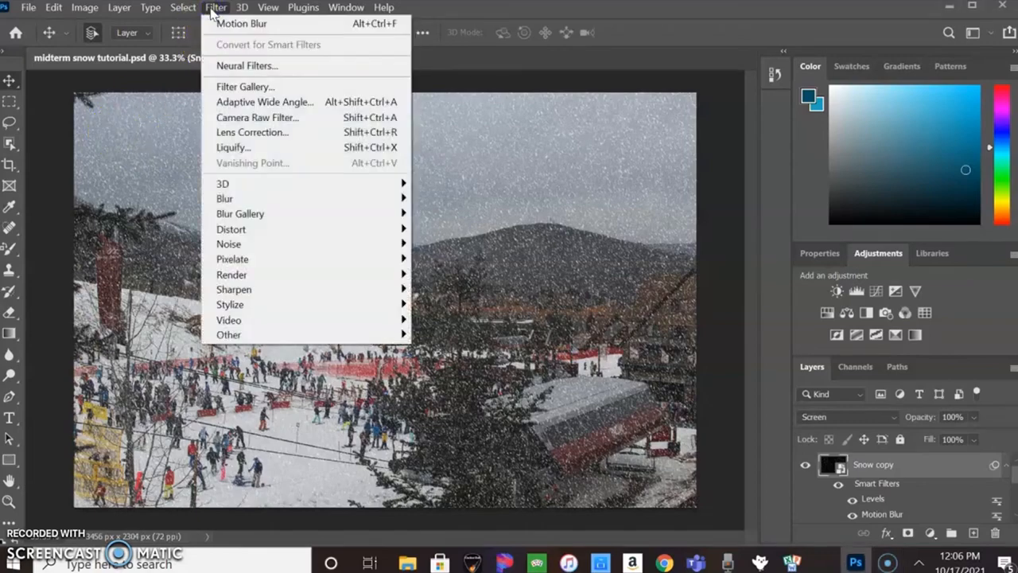
{"action": "mouse_move", "coordinate": [255, 265]}
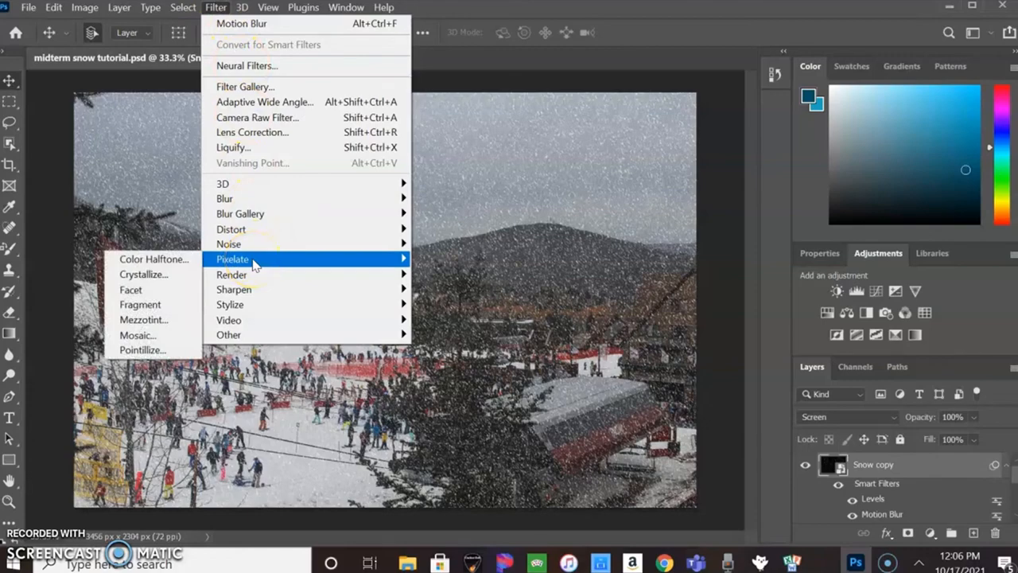
{"action": "left_click", "coordinate": [176, 276]}
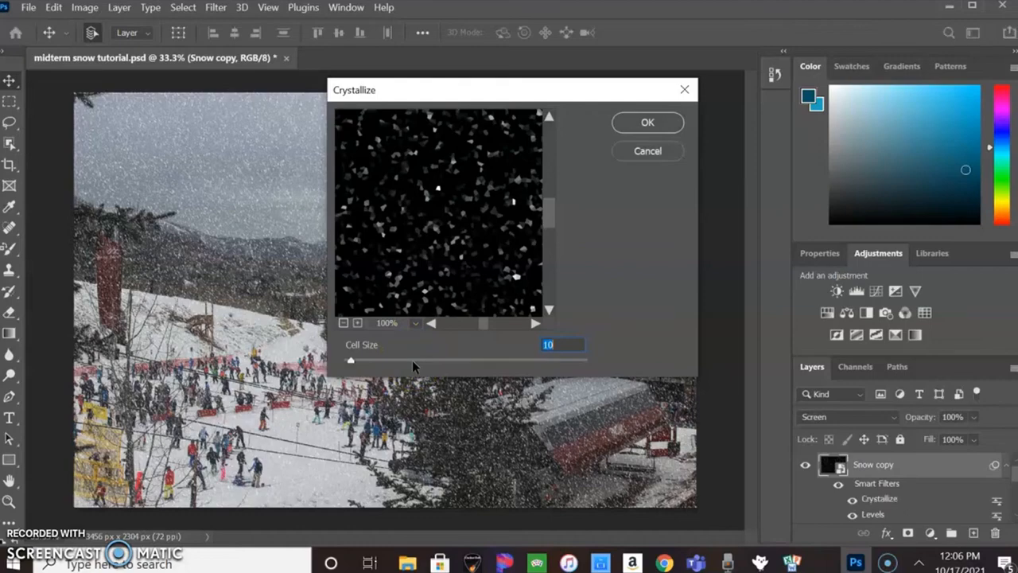
{"action": "key", "text": "BackSpace"}
{"action": "type", "text": "2"}
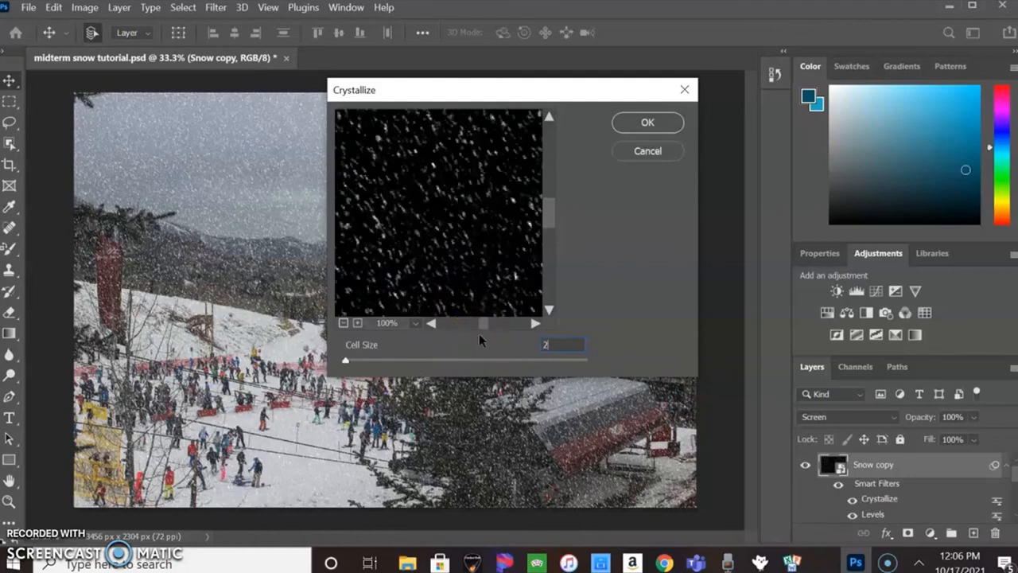
{"action": "type", "text": "0"}
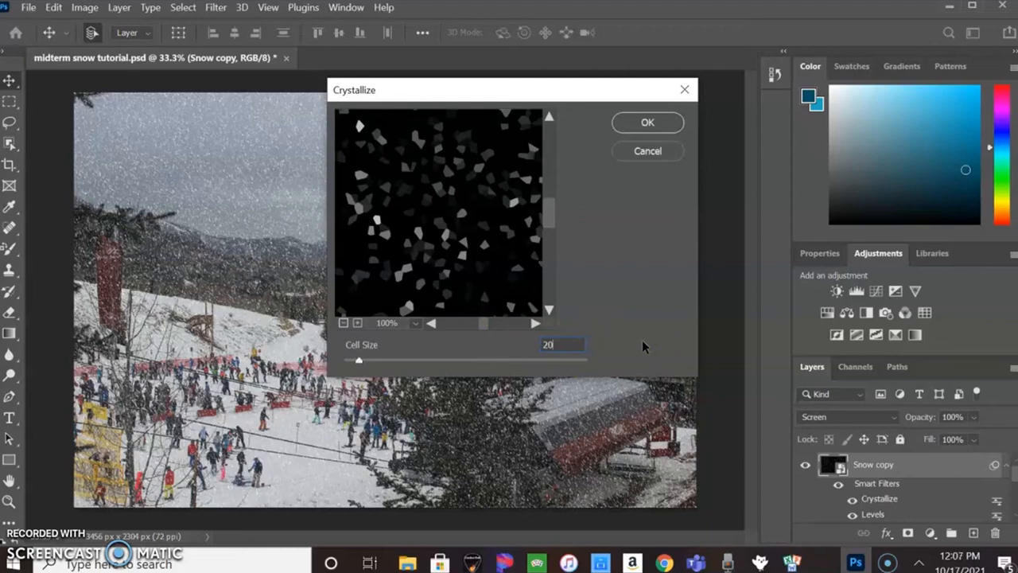
{"action": "left_click", "coordinate": [641, 126]}
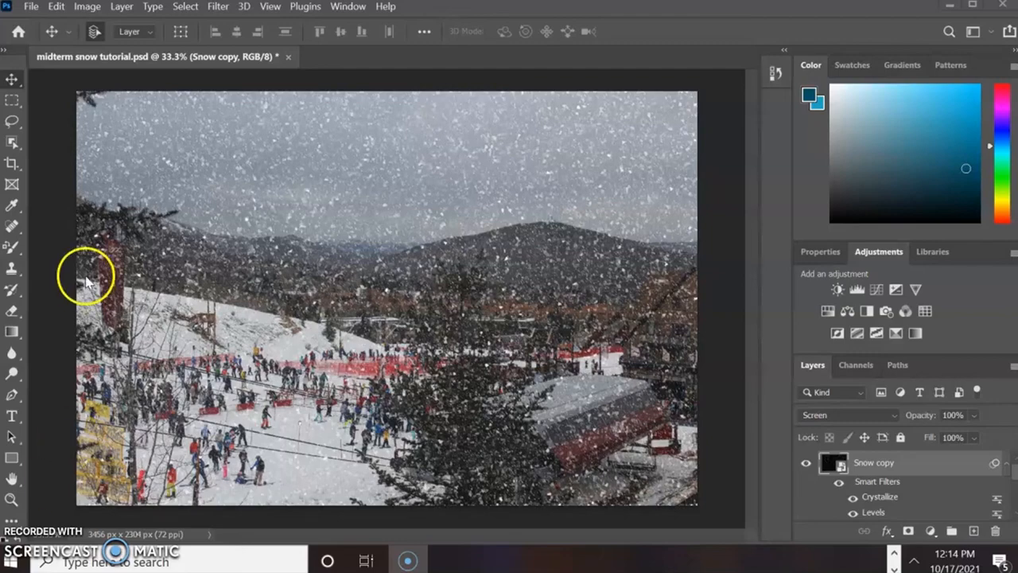
- Apply Motion Blur to the Snow copy layer with a -65° angle and a distance of 17 pixels
{"action": "left_click", "coordinate": [220, 8]}
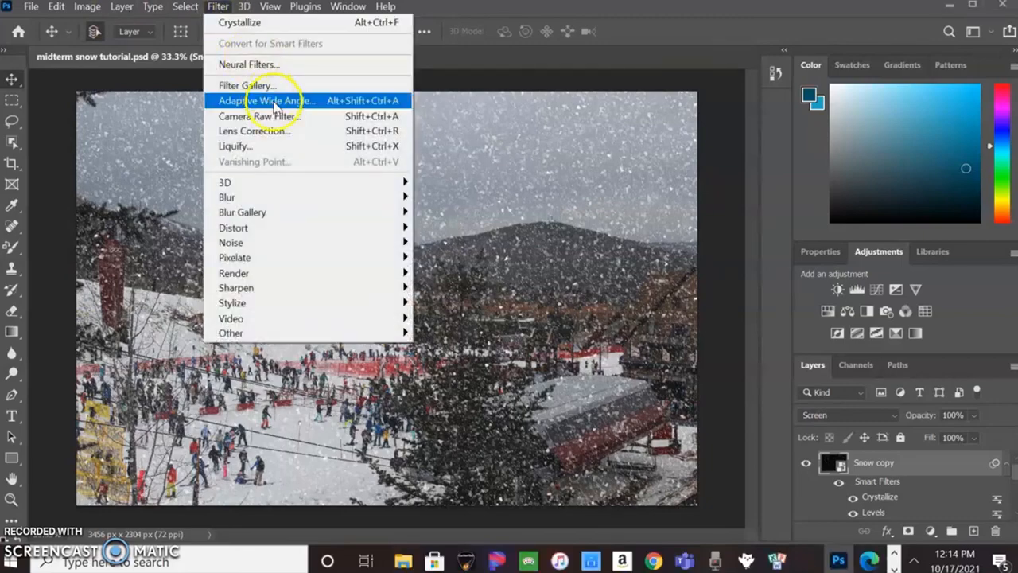
{"action": "mouse_move", "coordinate": [265, 198]}
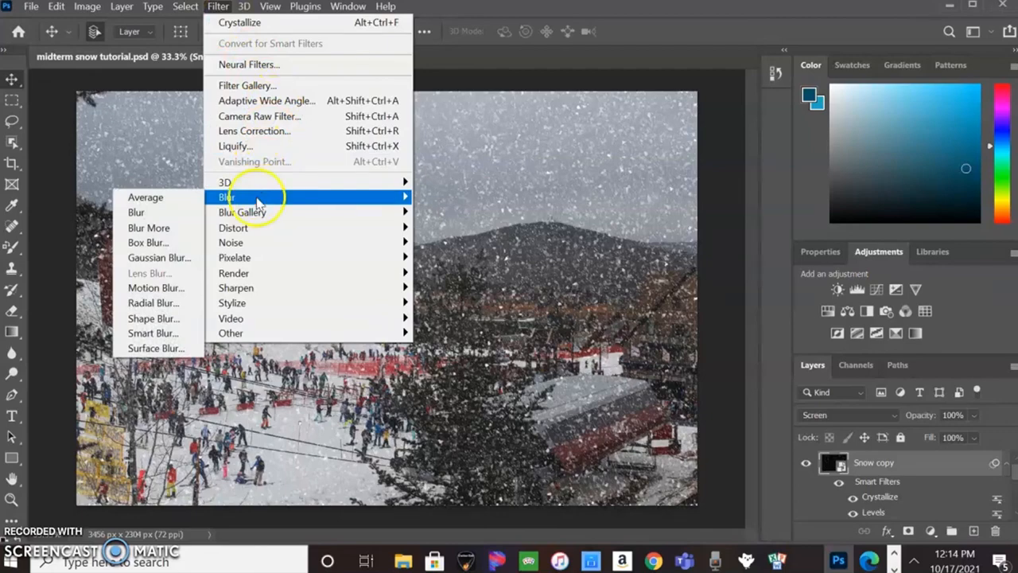
{"action": "left_click", "coordinate": [163, 288]}
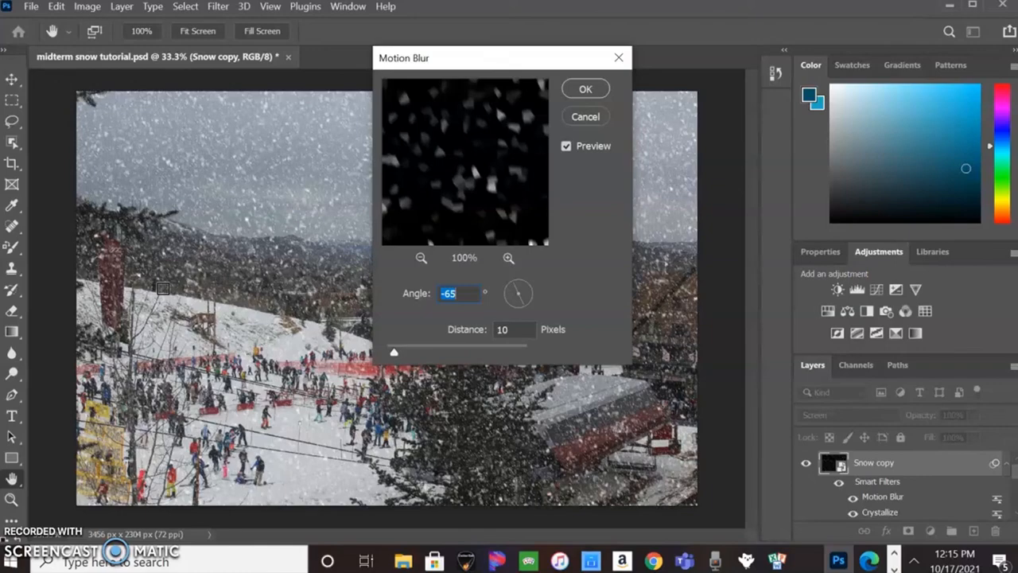
{"action": "left_click", "coordinate": [522, 327]}
{"action": "key", "text": "BackSpace"}
{"action": "key", "text": "BackSpace"}
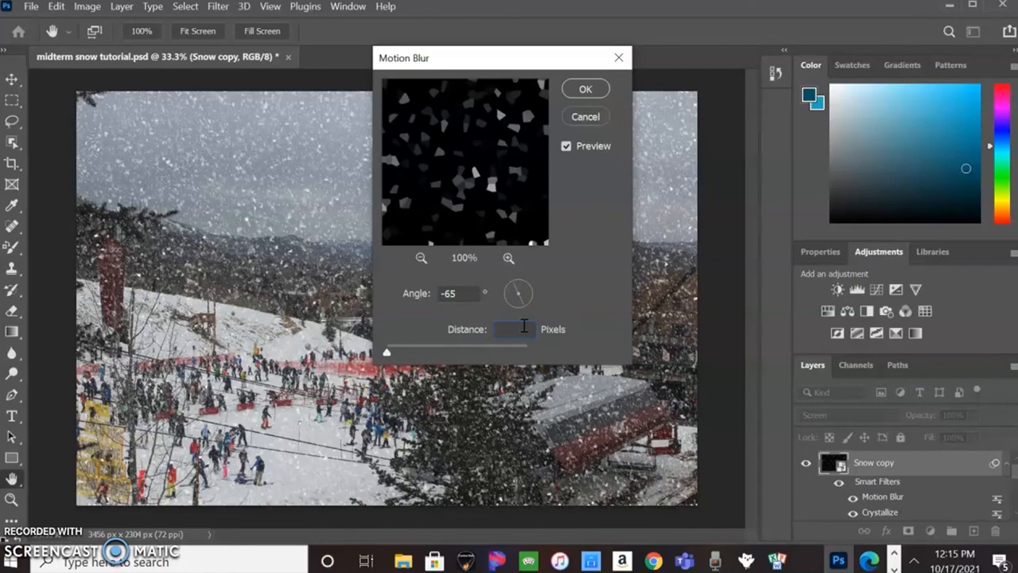
{"action": "type", "text": "17"}
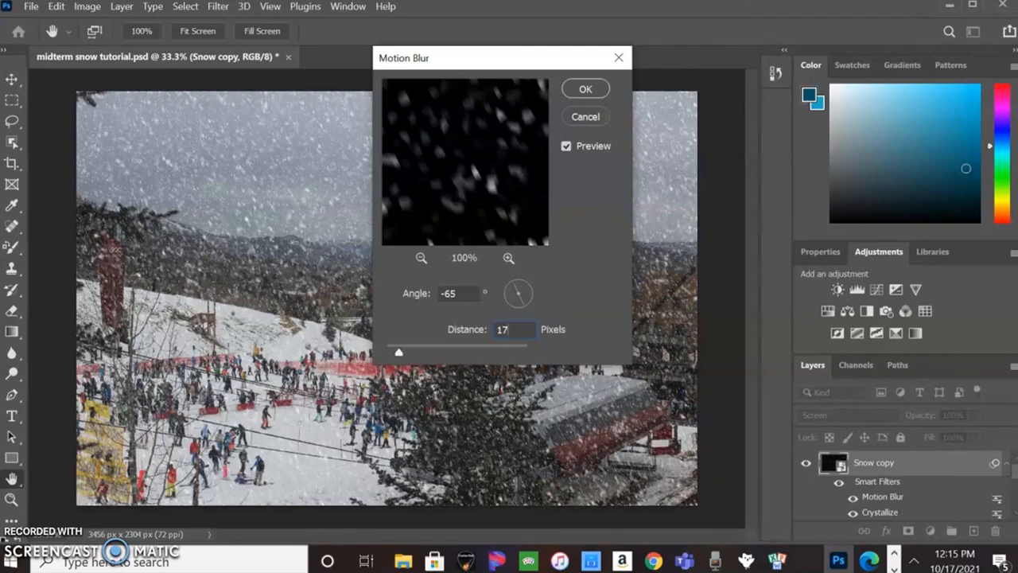
{"action": "left_click", "coordinate": [586, 89]}
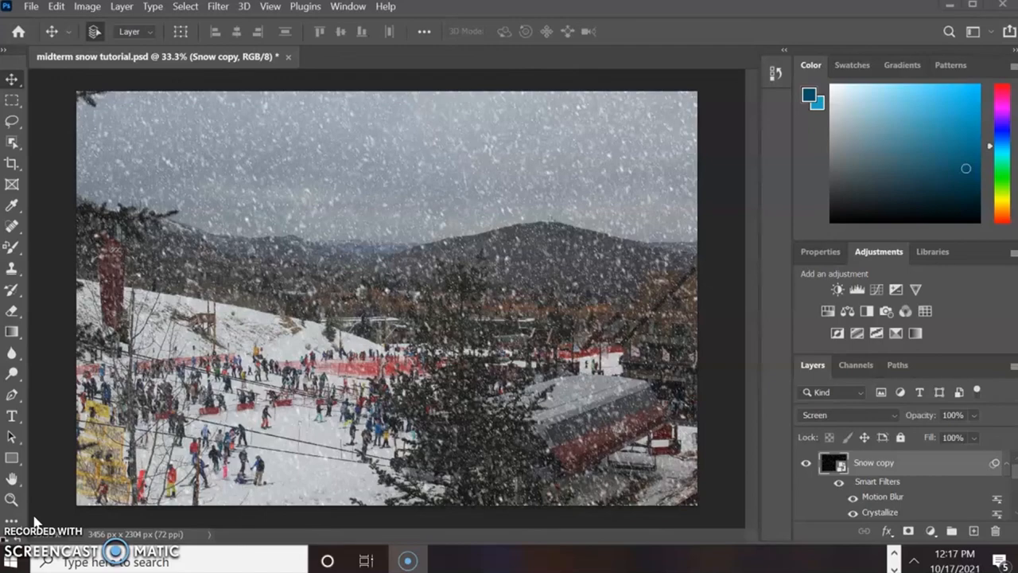
- Apply Levels to the Snow copy layer with input levels of 30, 1.00 and 159
{"action": "left_click", "coordinate": [85, 8]}
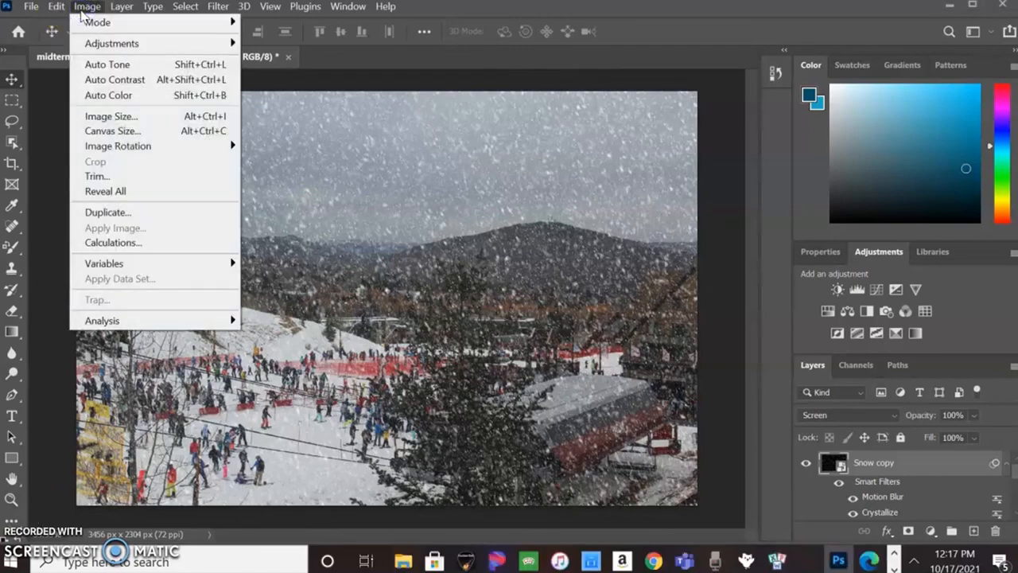
{"action": "left_click", "coordinate": [112, 46]}
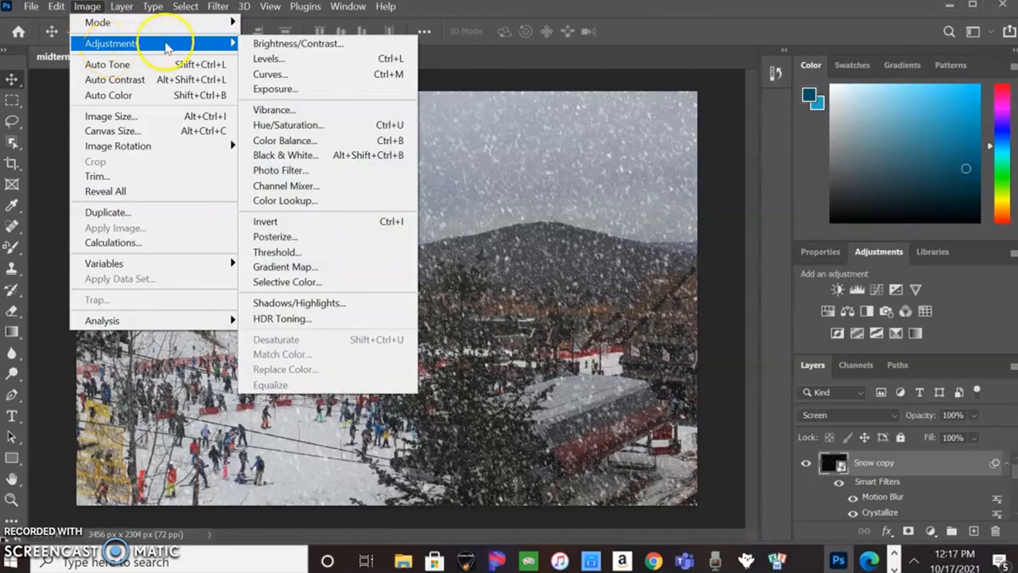
{"action": "left_click", "coordinate": [280, 59]}
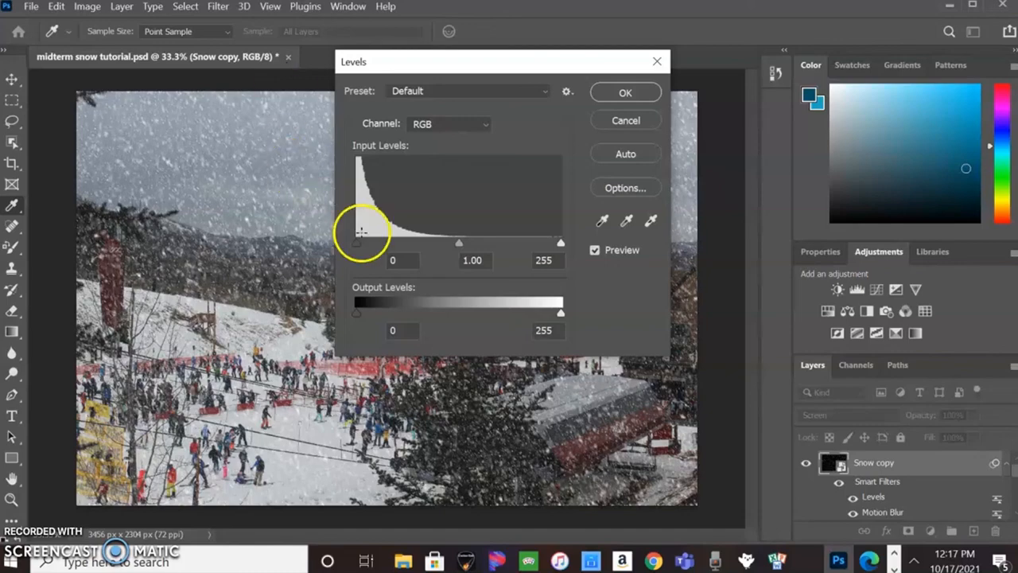
{"action": "left_click_drag", "start_coordinate": [356, 243], "coordinate": [371, 243]}
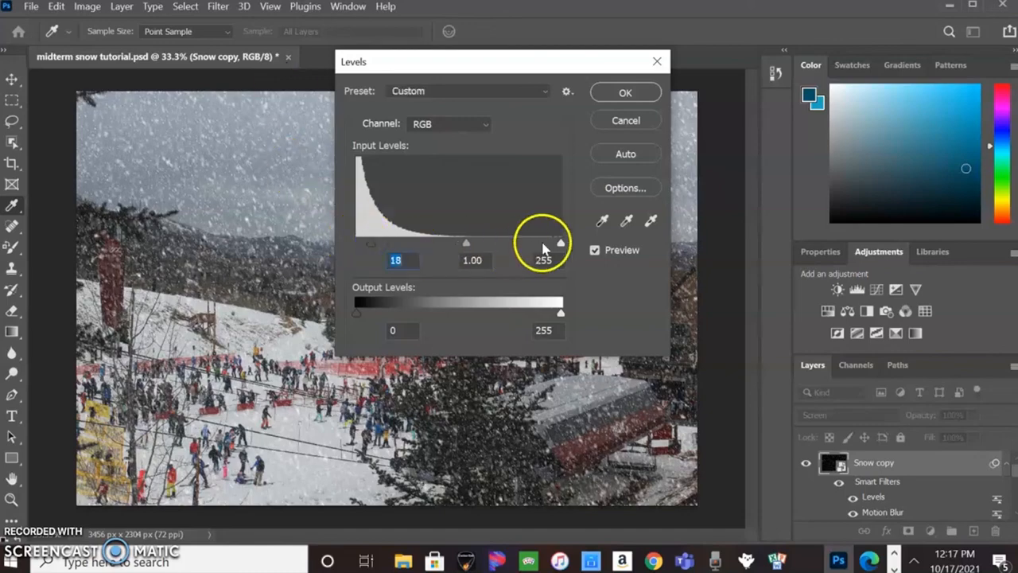
{"action": "left_click_drag", "start_coordinate": [560, 244], "coordinate": [483, 234]}
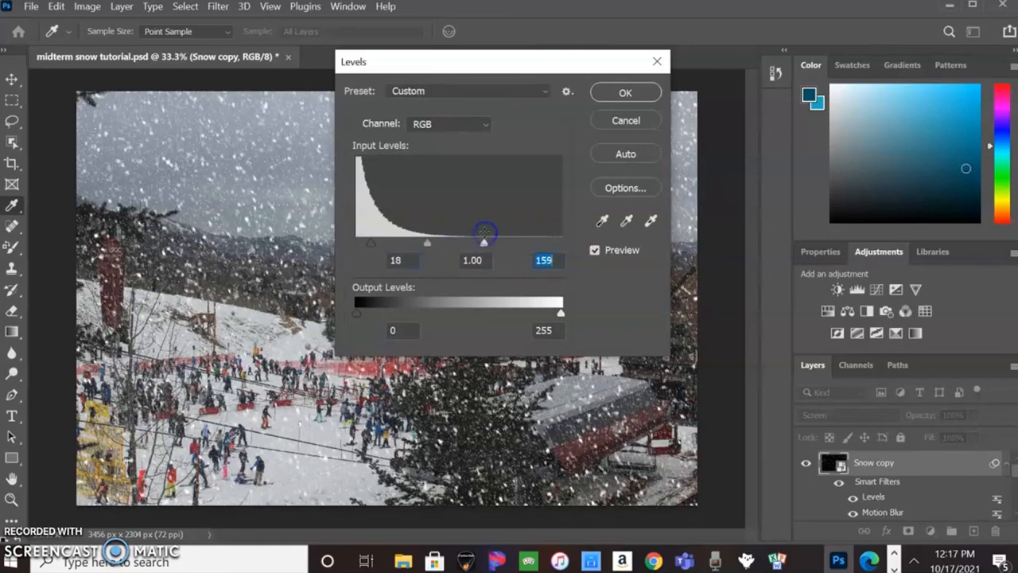
{"action": "left_click_drag", "start_coordinate": [372, 242], "coordinate": [381, 245]}
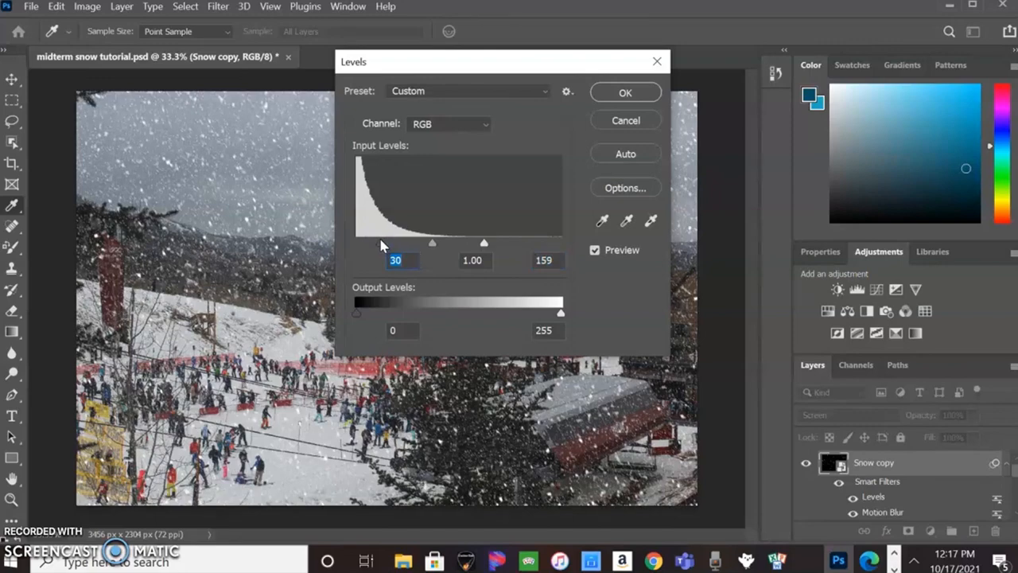
{"action": "left_click", "coordinate": [641, 97]}
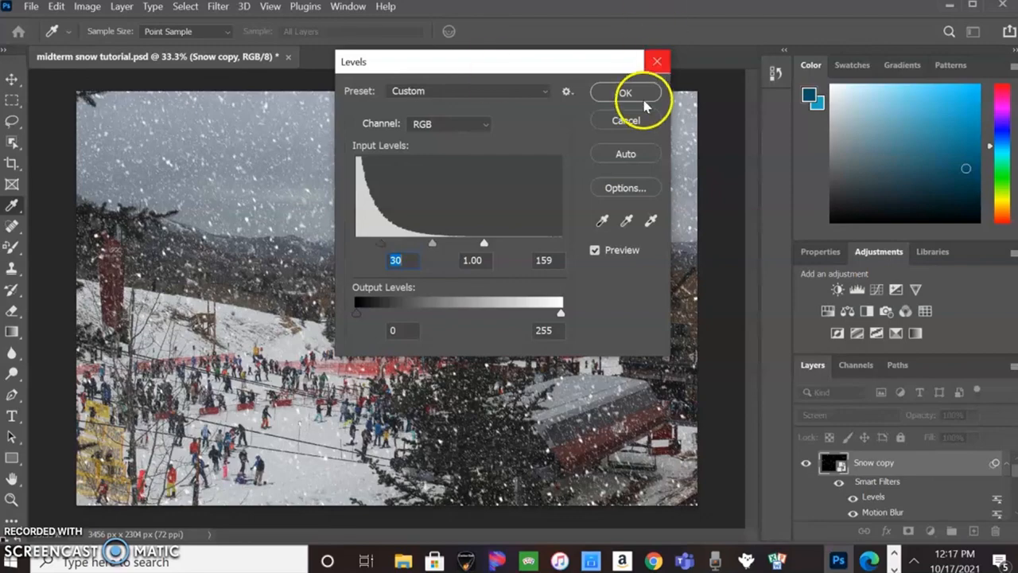